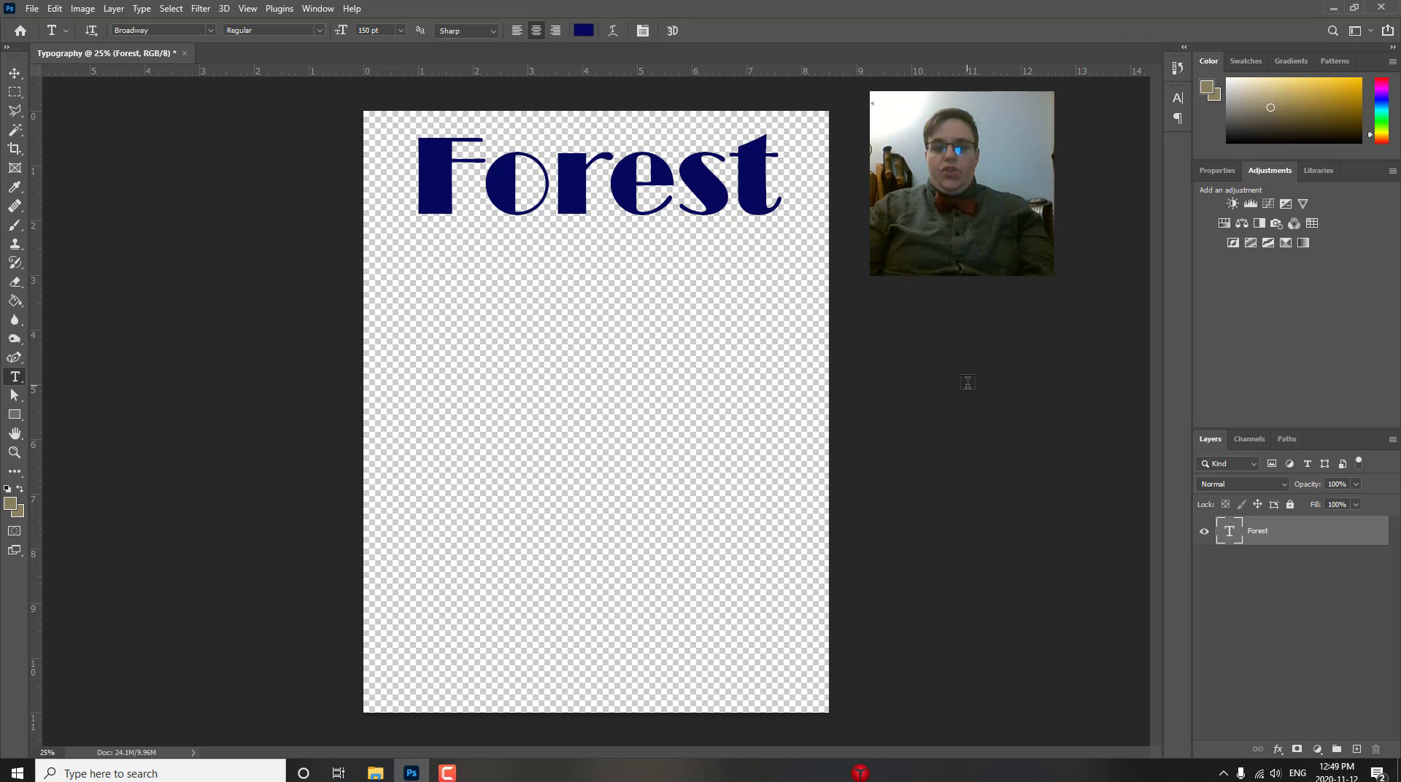
# - Rasterize the Forest text layer and move the word down to the middle of the page, near its left edge
pyautogui.rightClick(1250, 540)
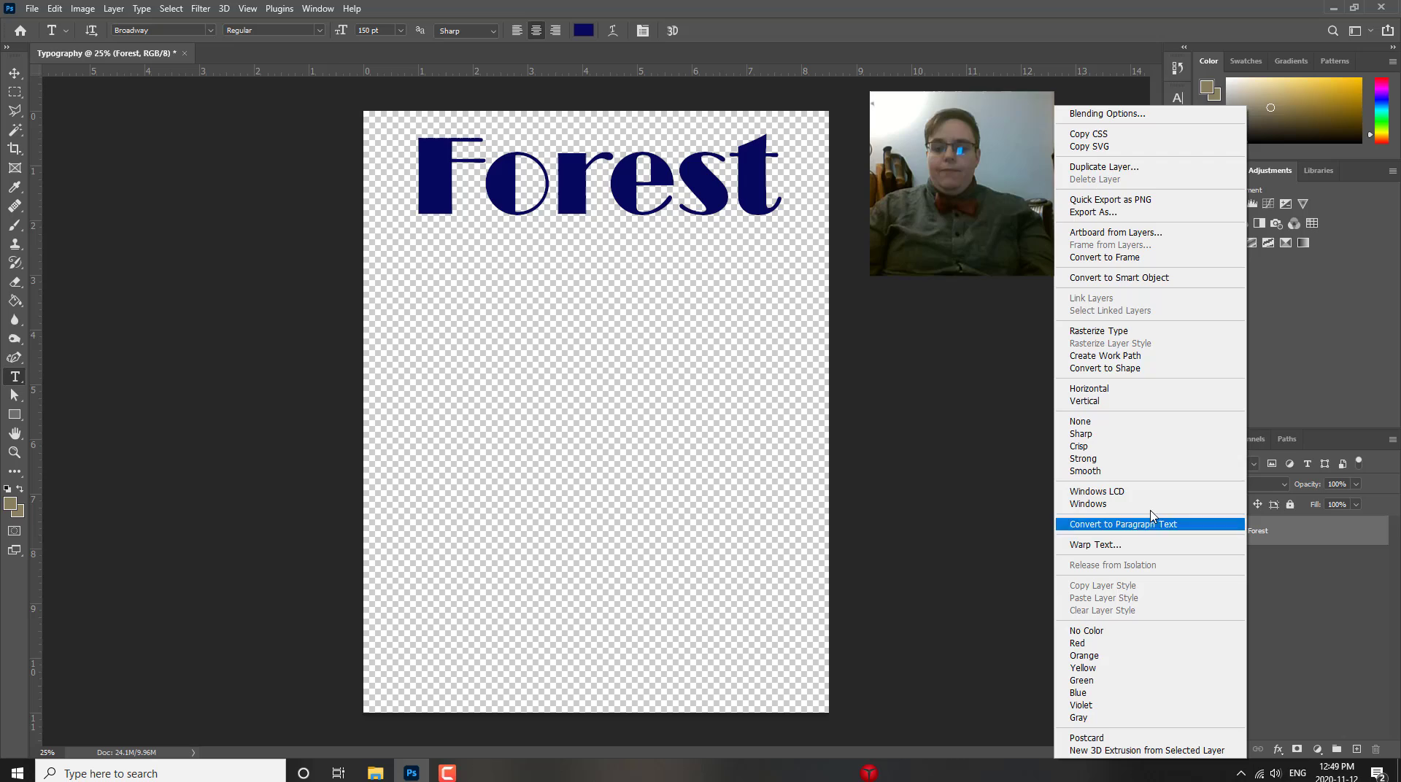
pyautogui.click(1083, 326)
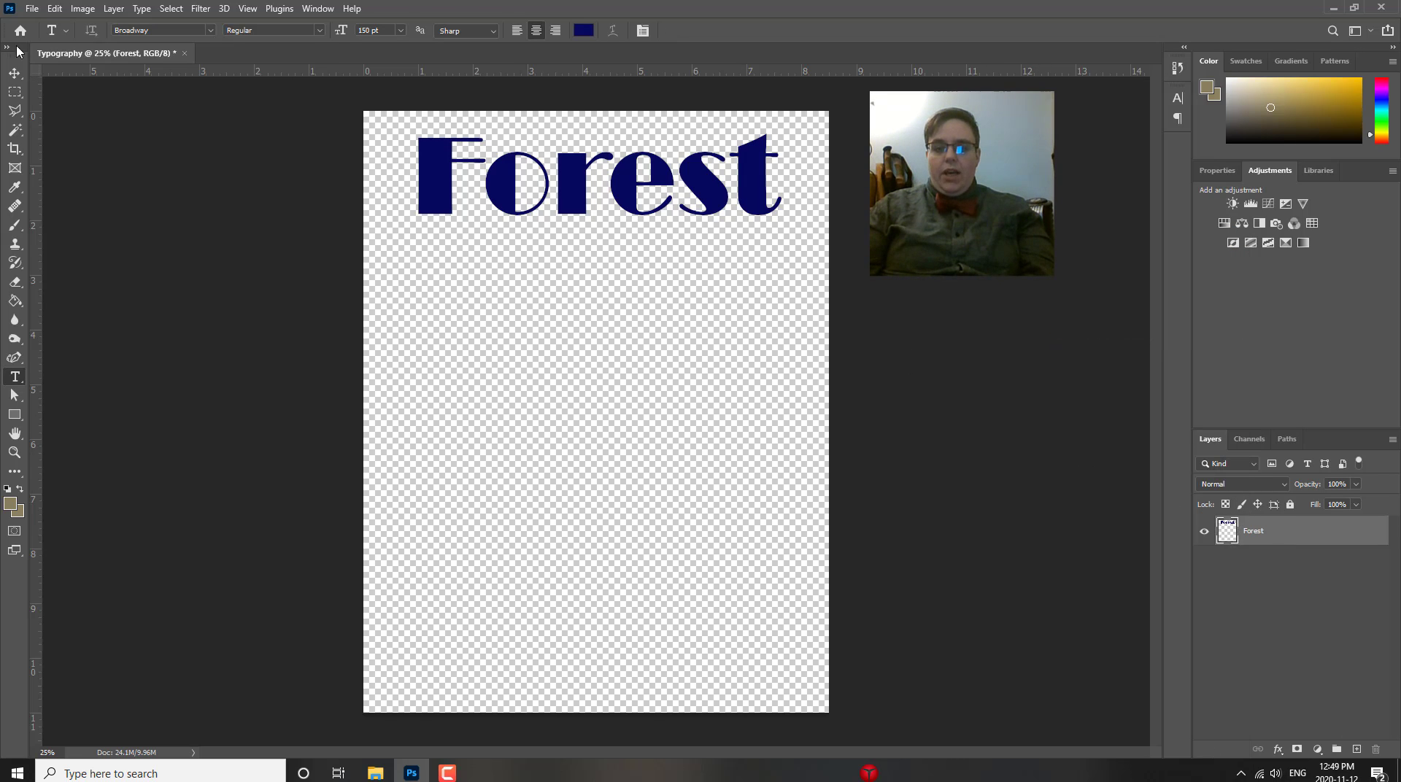
pyautogui.click(14, 73)
pyautogui.moveTo(443, 170); pyautogui.dragTo(454, 209)
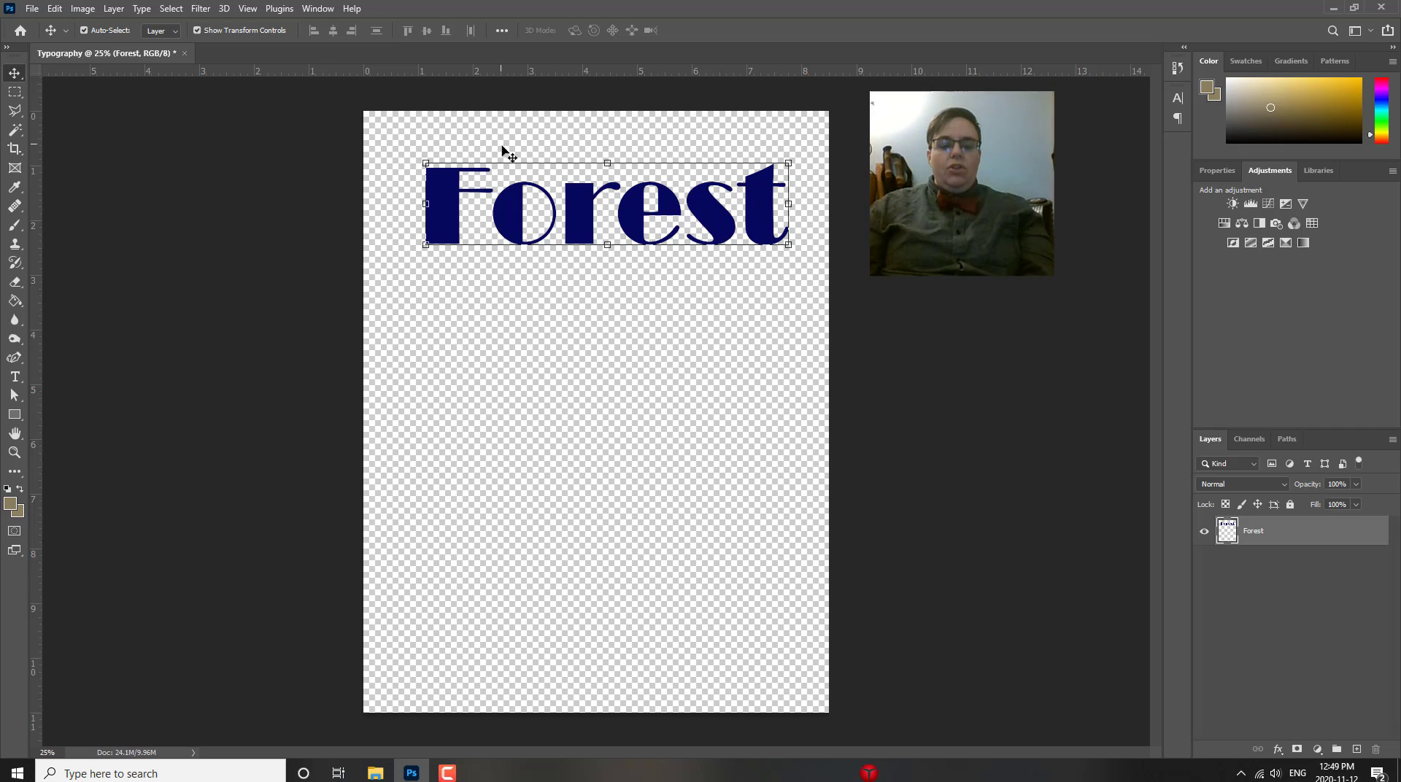
pyautogui.moveTo(434, 209); pyautogui.dragTo(380, 390)
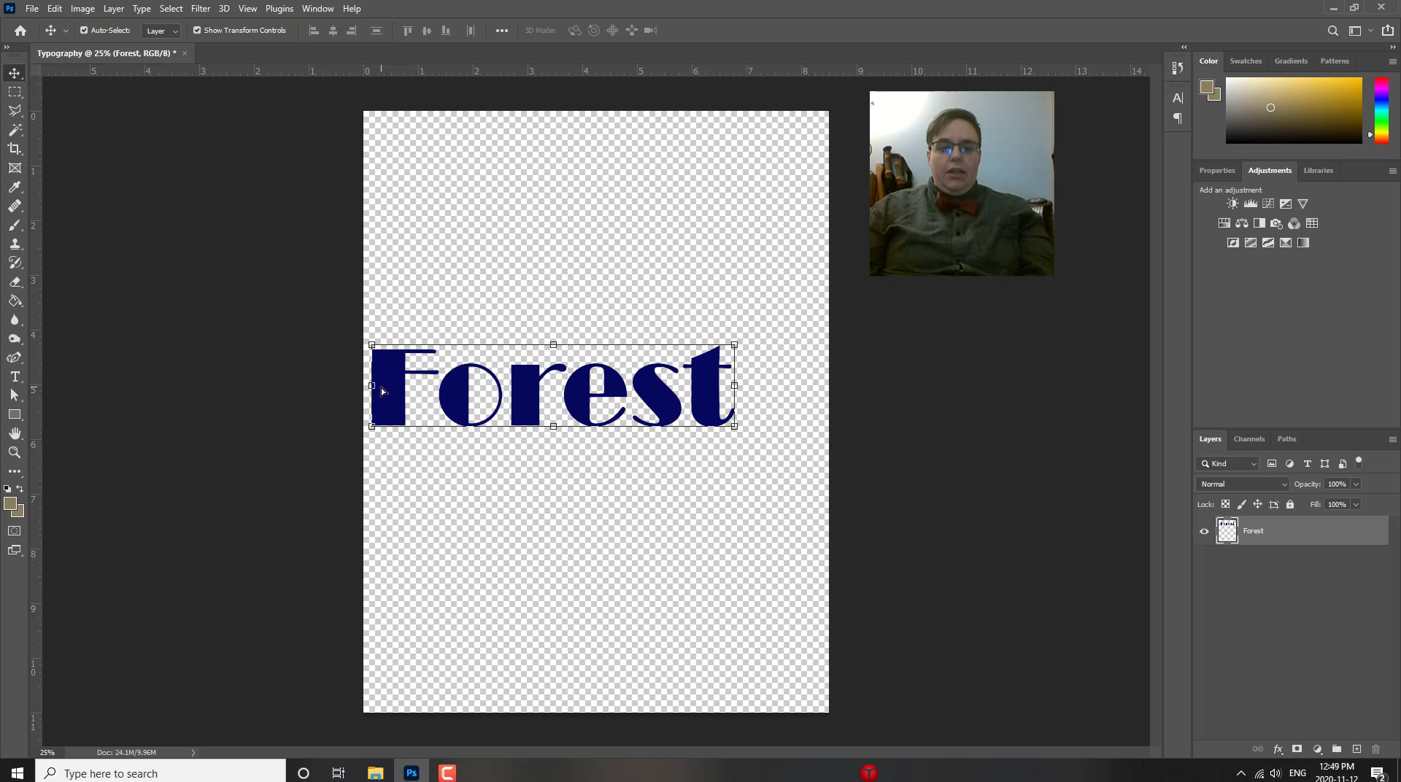
pyautogui.moveTo(730, 338); pyautogui.dragTo(823, 276)
pyautogui.moveTo(583, 394); pyautogui.dragTo(570, 305)
pyautogui.moveTo(881, 279); pyautogui.dragTo(848, 317)
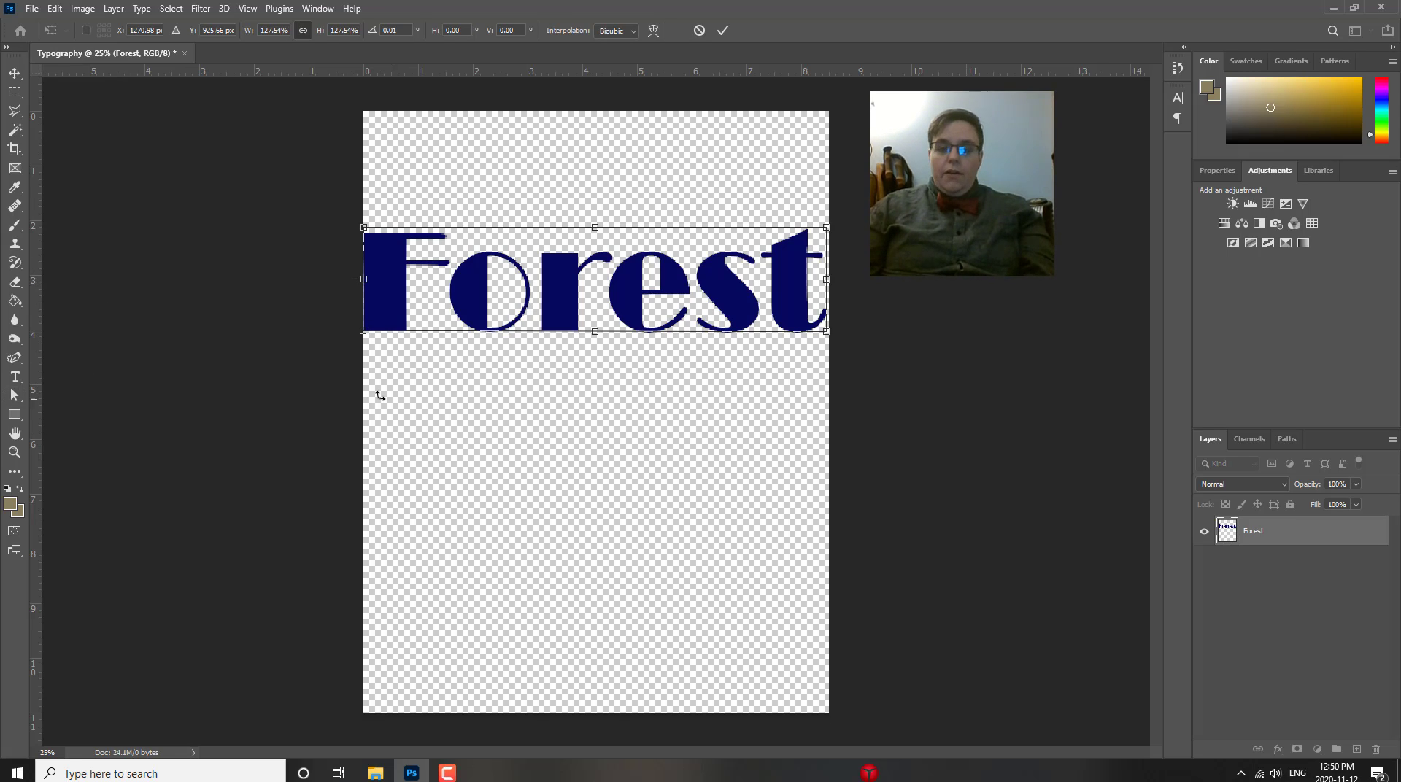
pyautogui.moveTo(283, 388); pyautogui.dragTo(249, 402)
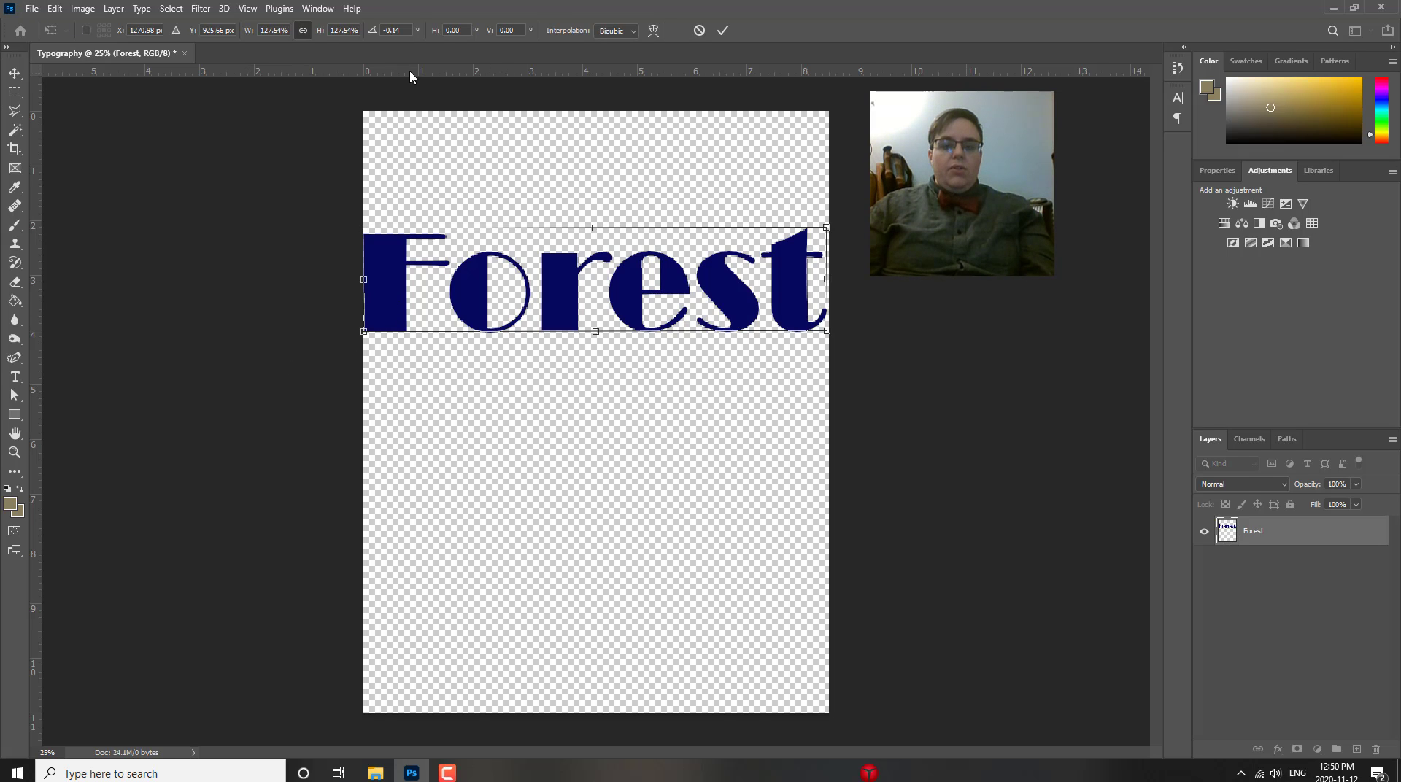
pyautogui.click(699, 30)
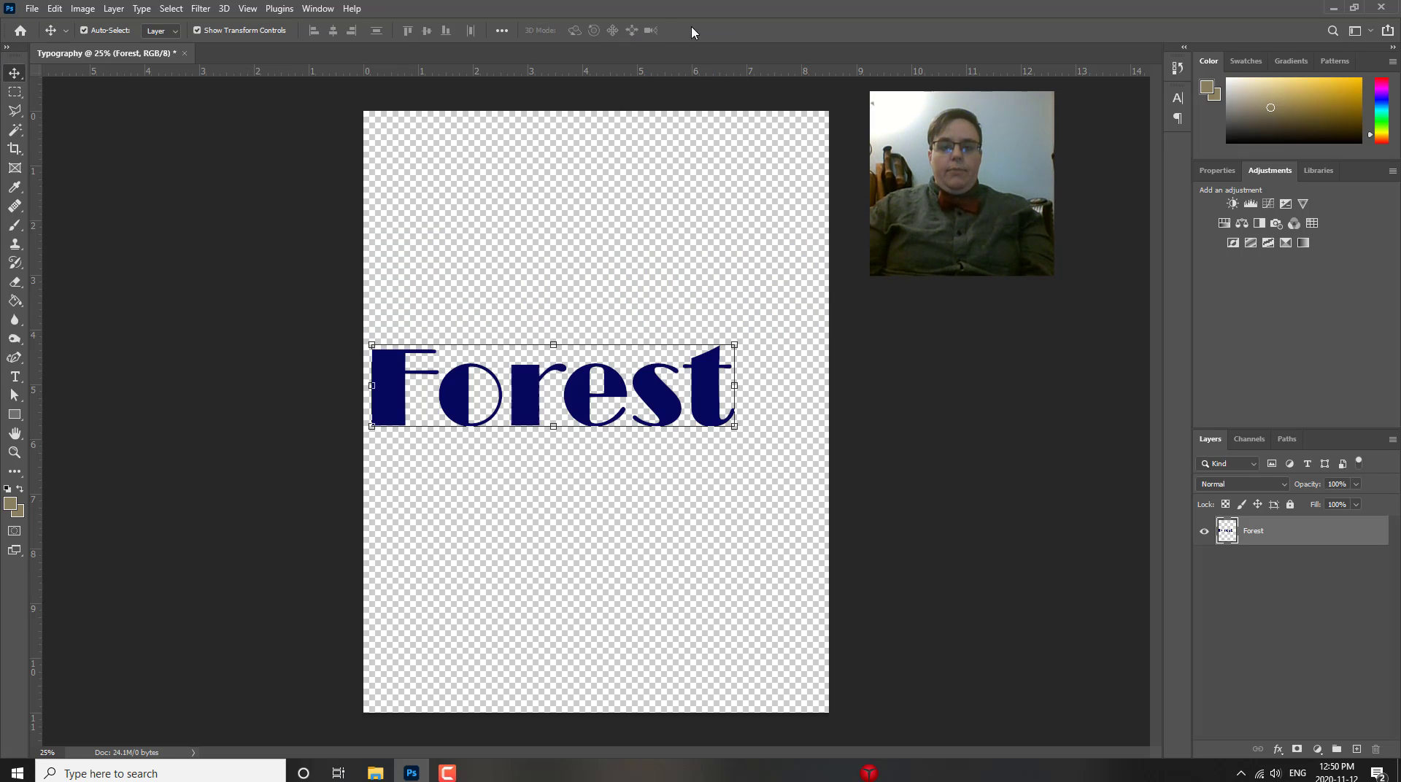
# - Scale the word Forest to about 122% and center it horizontally in the upper part of the page
pyautogui.moveTo(734, 345); pyautogui.dragTo(812, 325)
pyautogui.moveTo(783, 374); pyautogui.dragTo(797, 222)
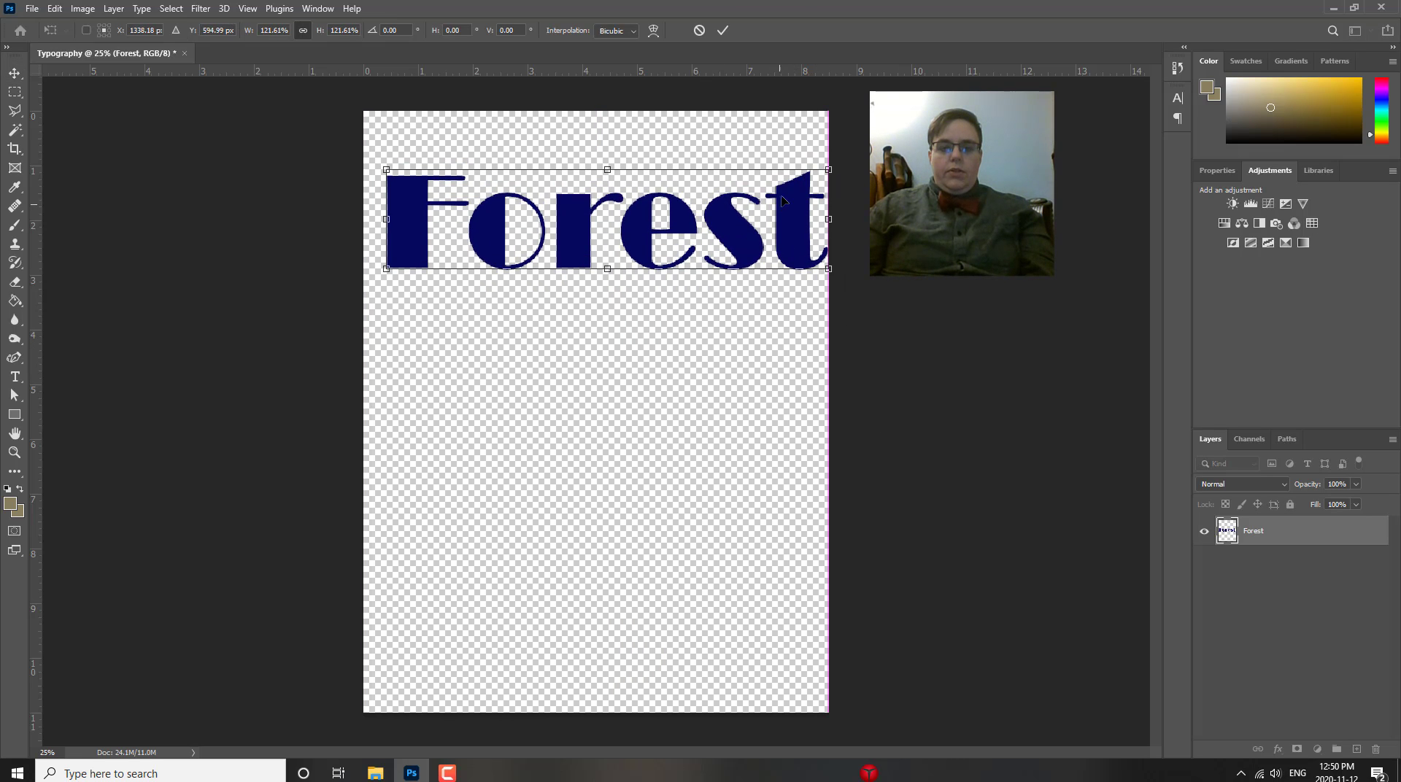
pyautogui.click(726, 32)
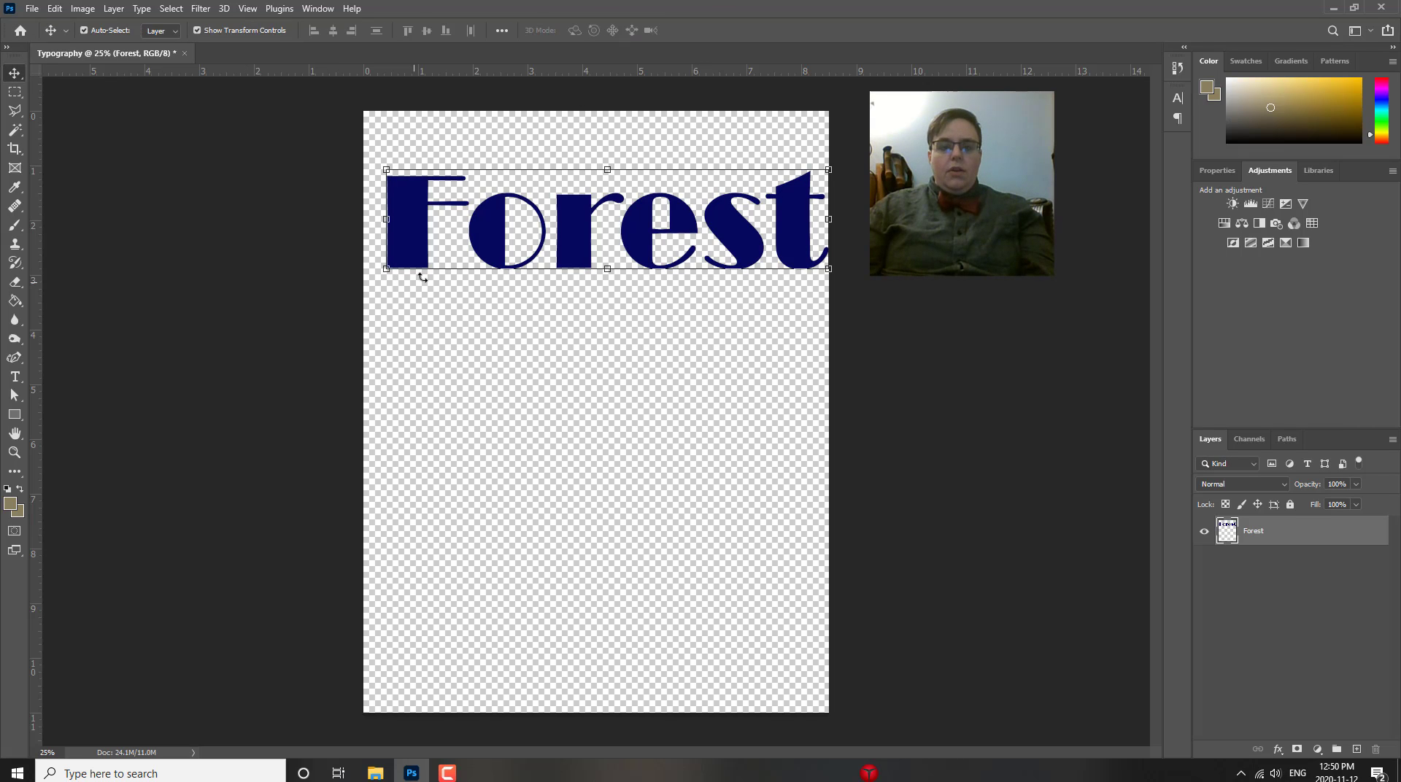
pyautogui.moveTo(430, 219); pyautogui.dragTo(408, 225)
# - Open fog-3622519_1920.jpg from the Images folder inside Photoshop cc 2021 how to on the DATA (E:) drive
pyautogui.click(32, 9)
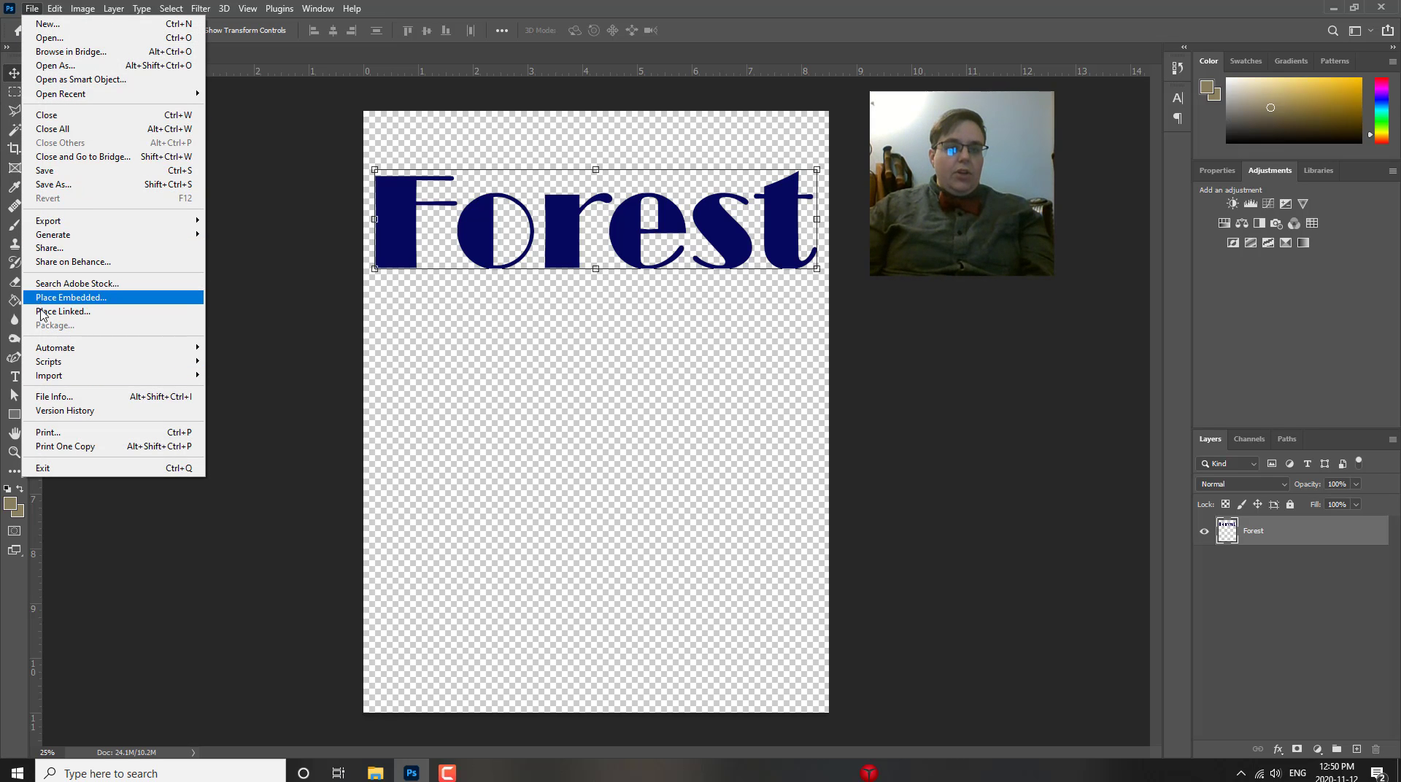
pyautogui.moveTo(54, 378)
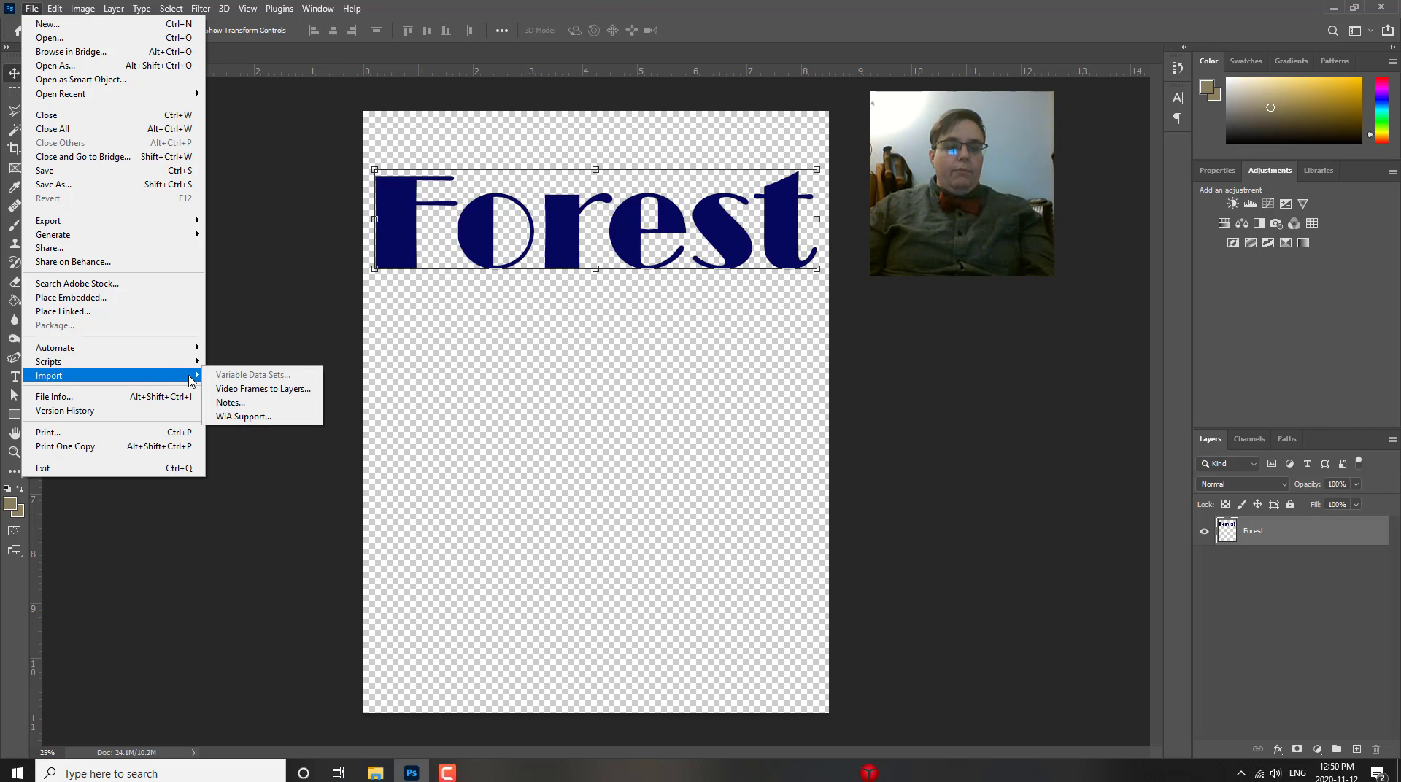
pyautogui.click(45, 41)
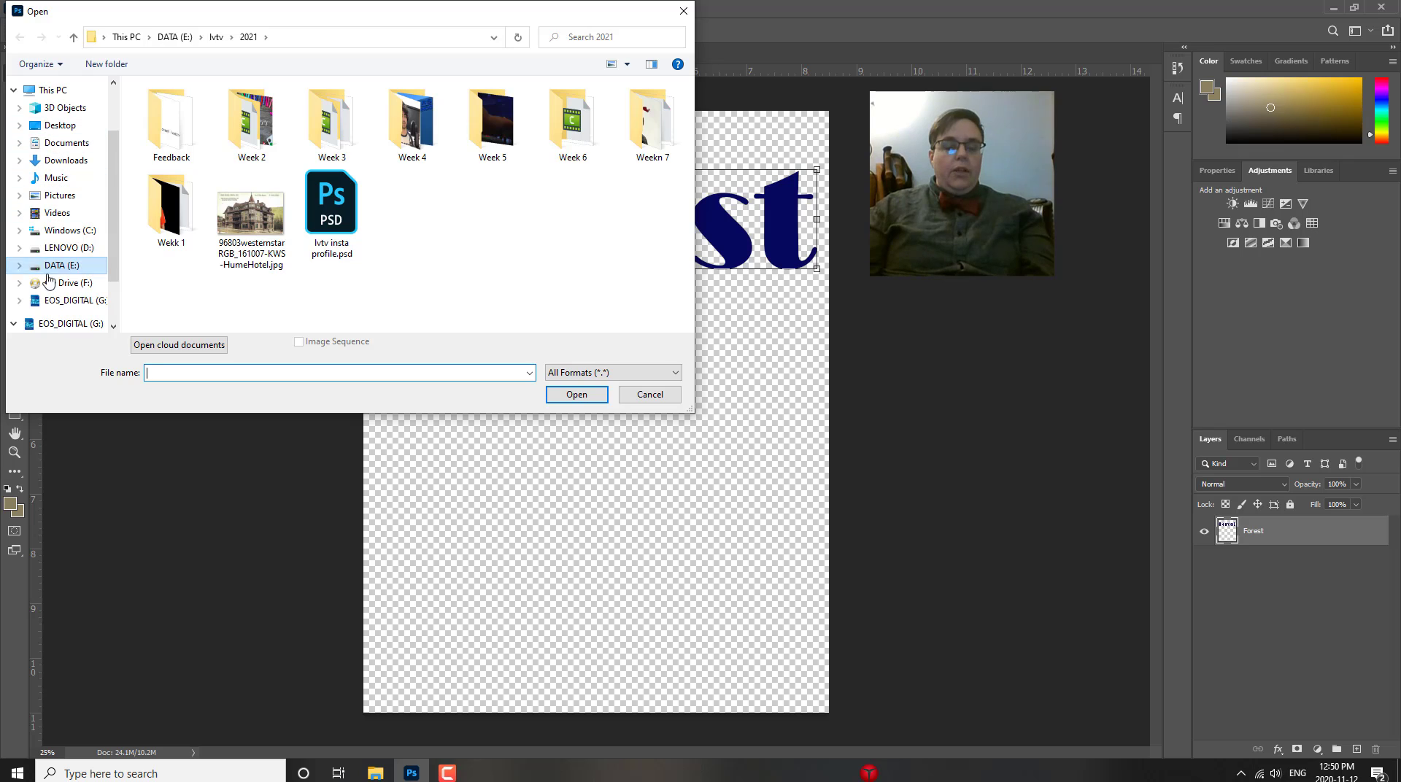
pyautogui.click(74, 38)
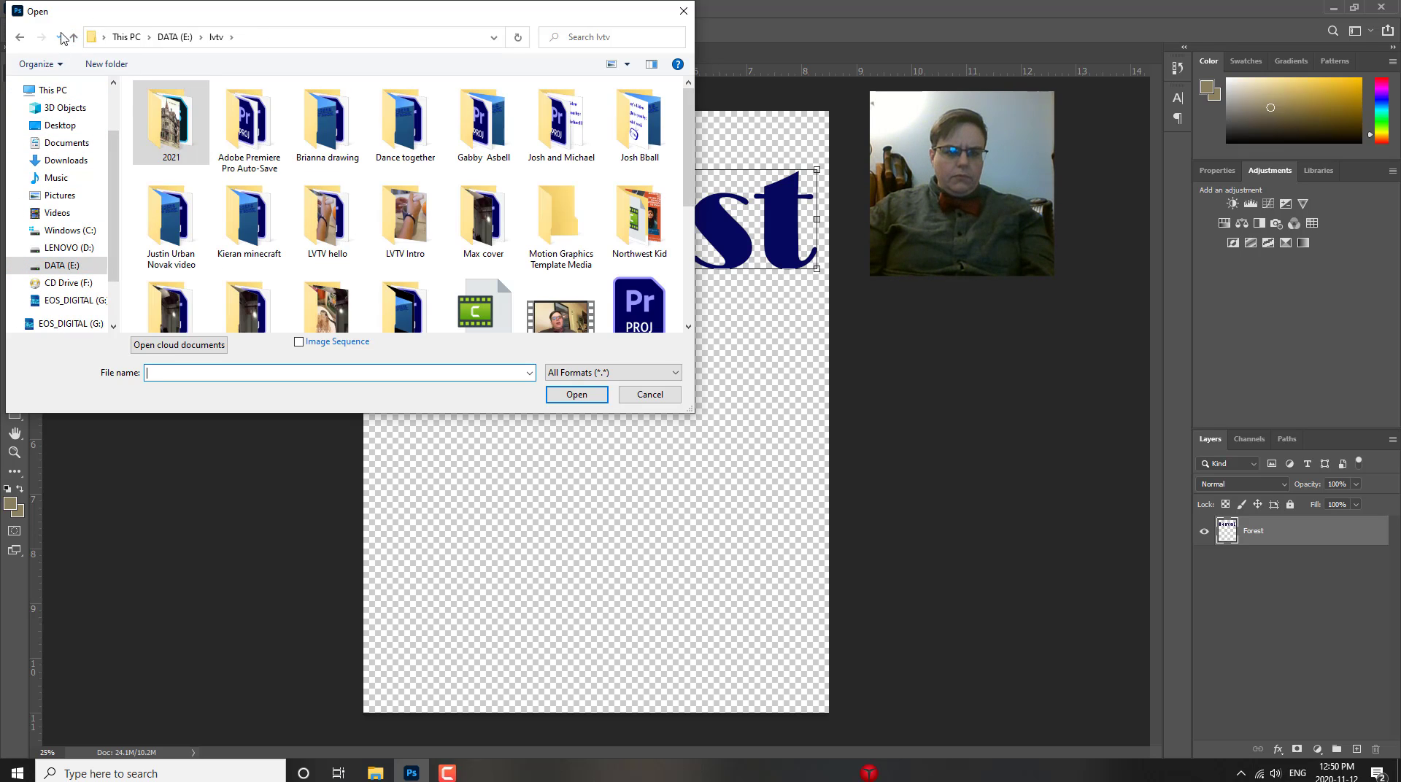
pyautogui.click(74, 39)
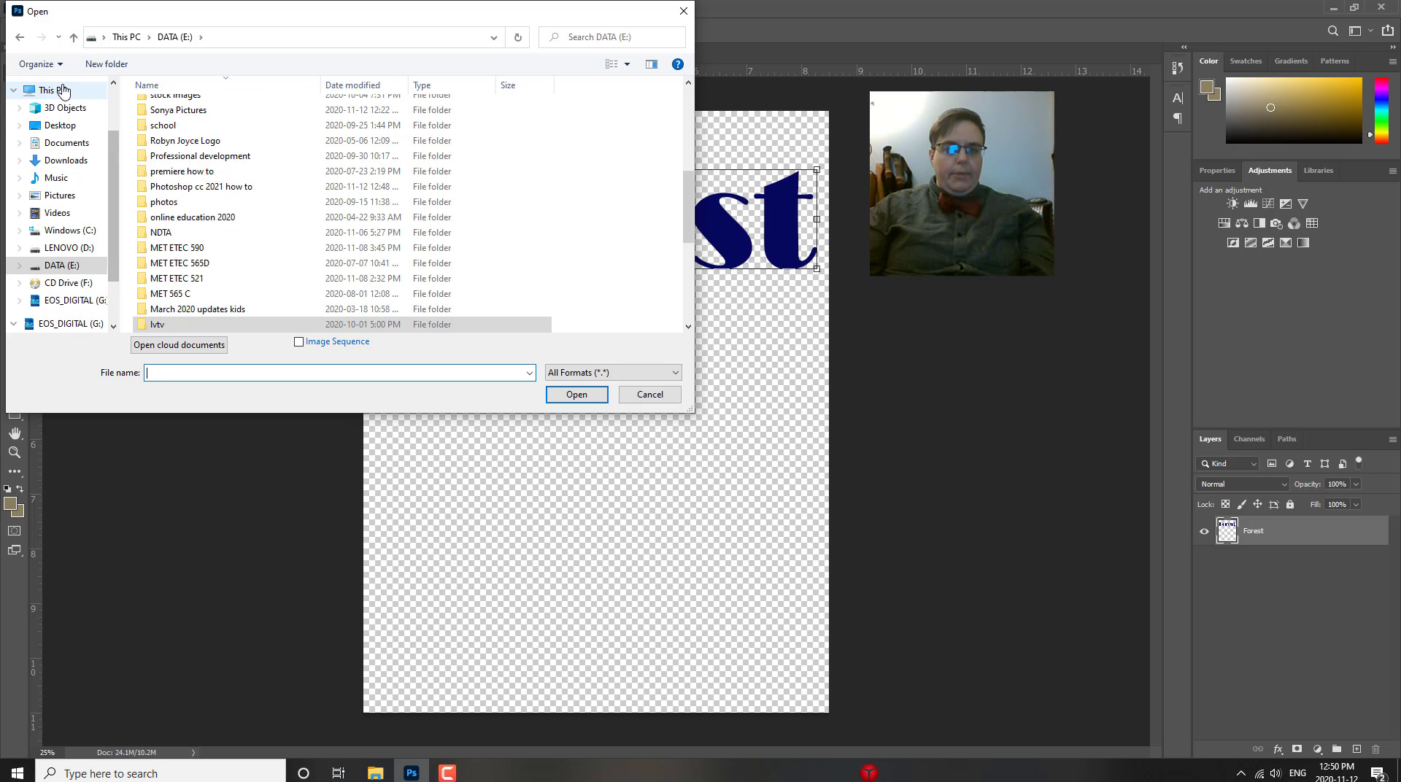
pyautogui.scroll(3, 201, 188)
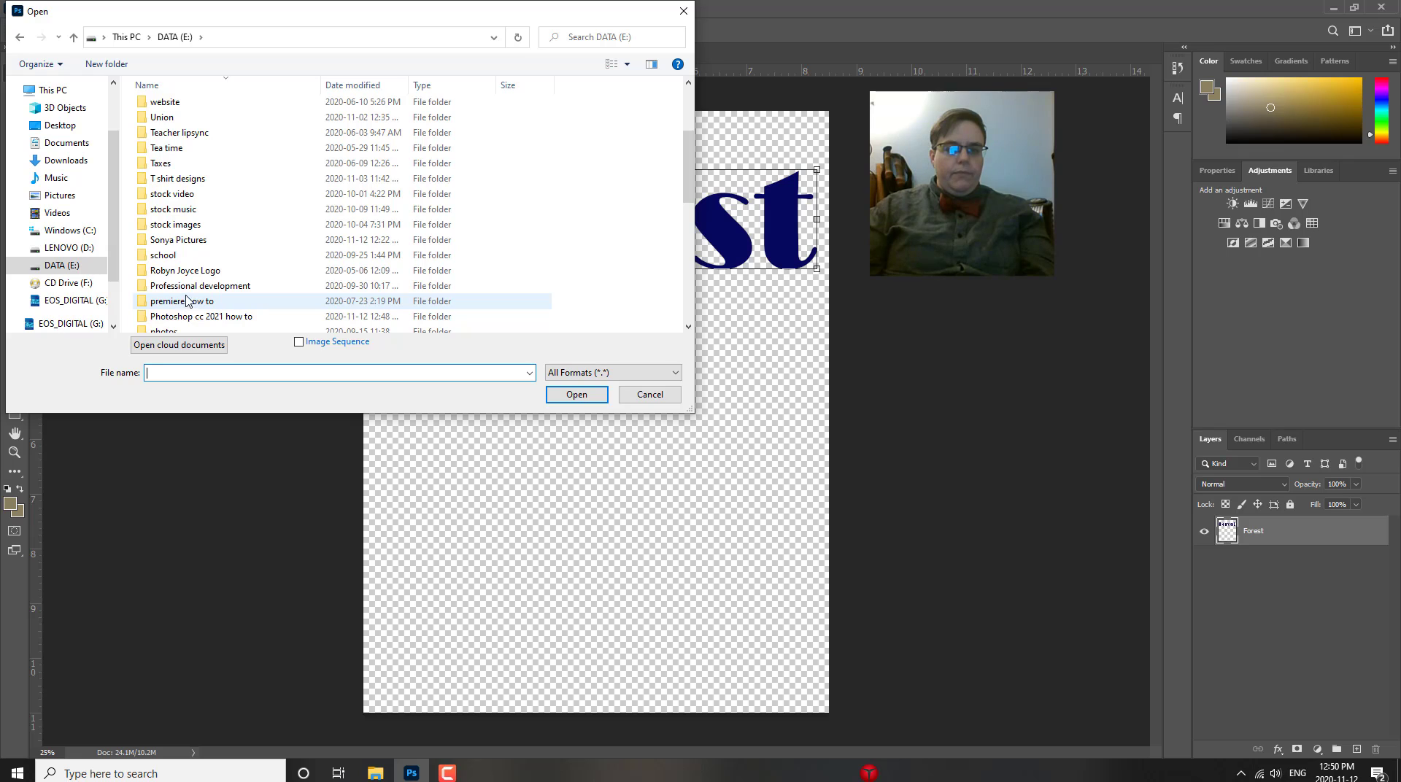
pyautogui.click(214, 320)
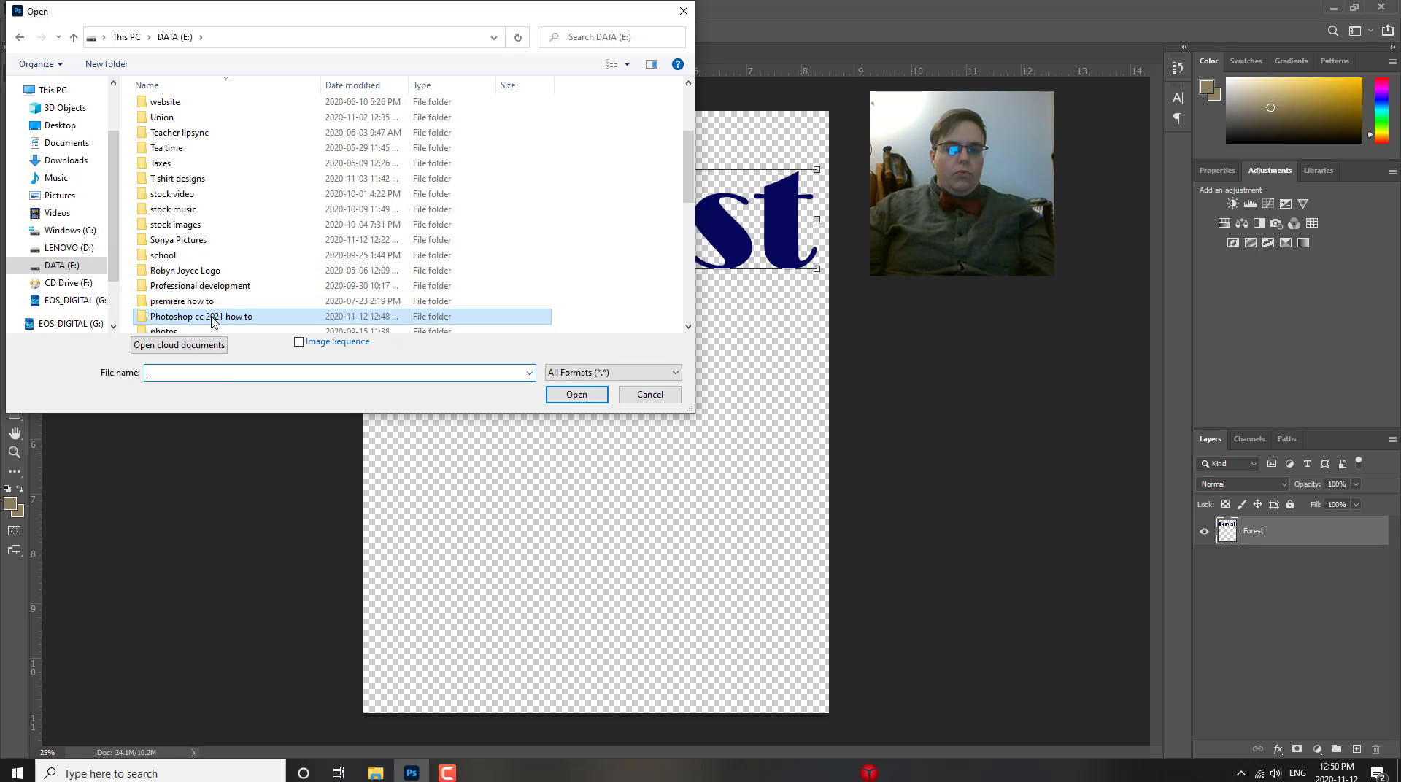
pyautogui.doubleClick(214, 321)
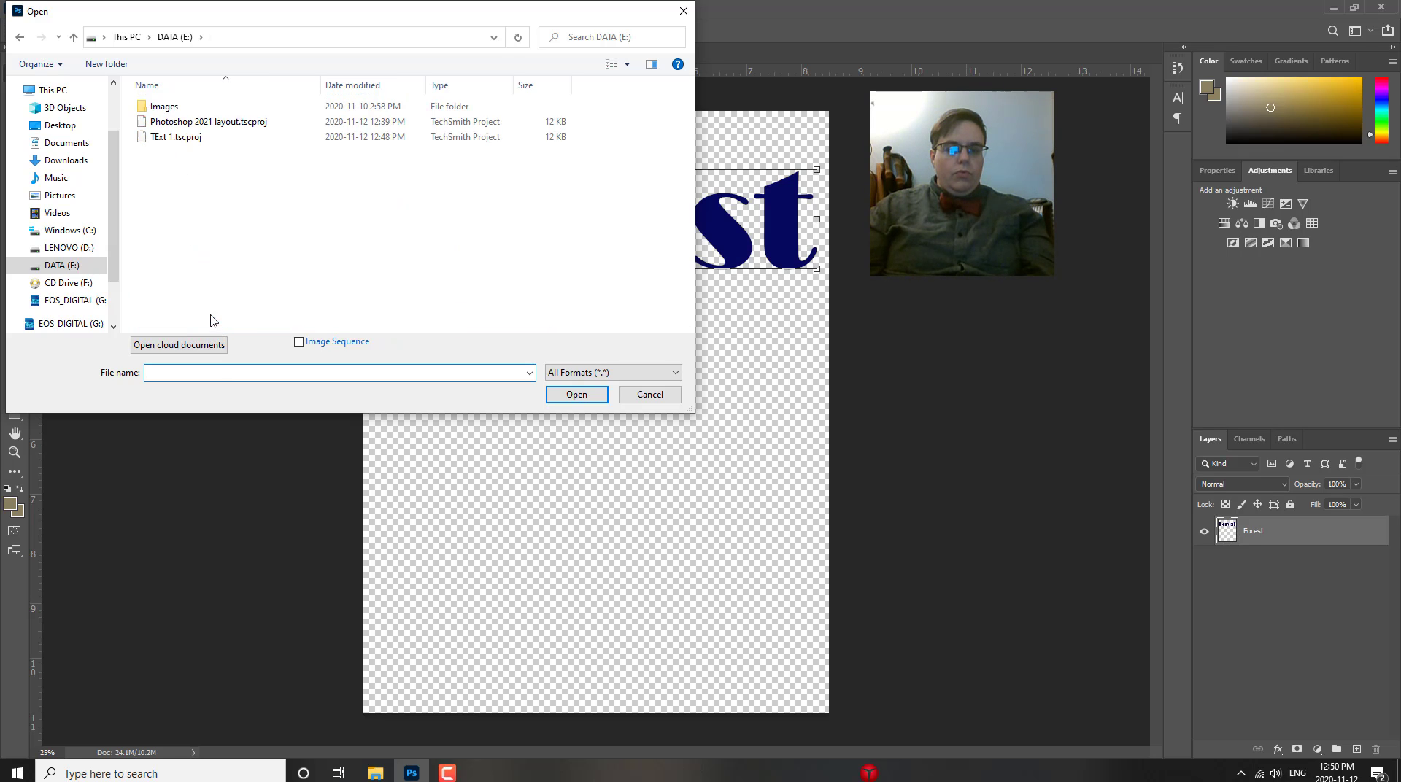
pyautogui.doubleClick(149, 116)
pyautogui.click(332, 146)
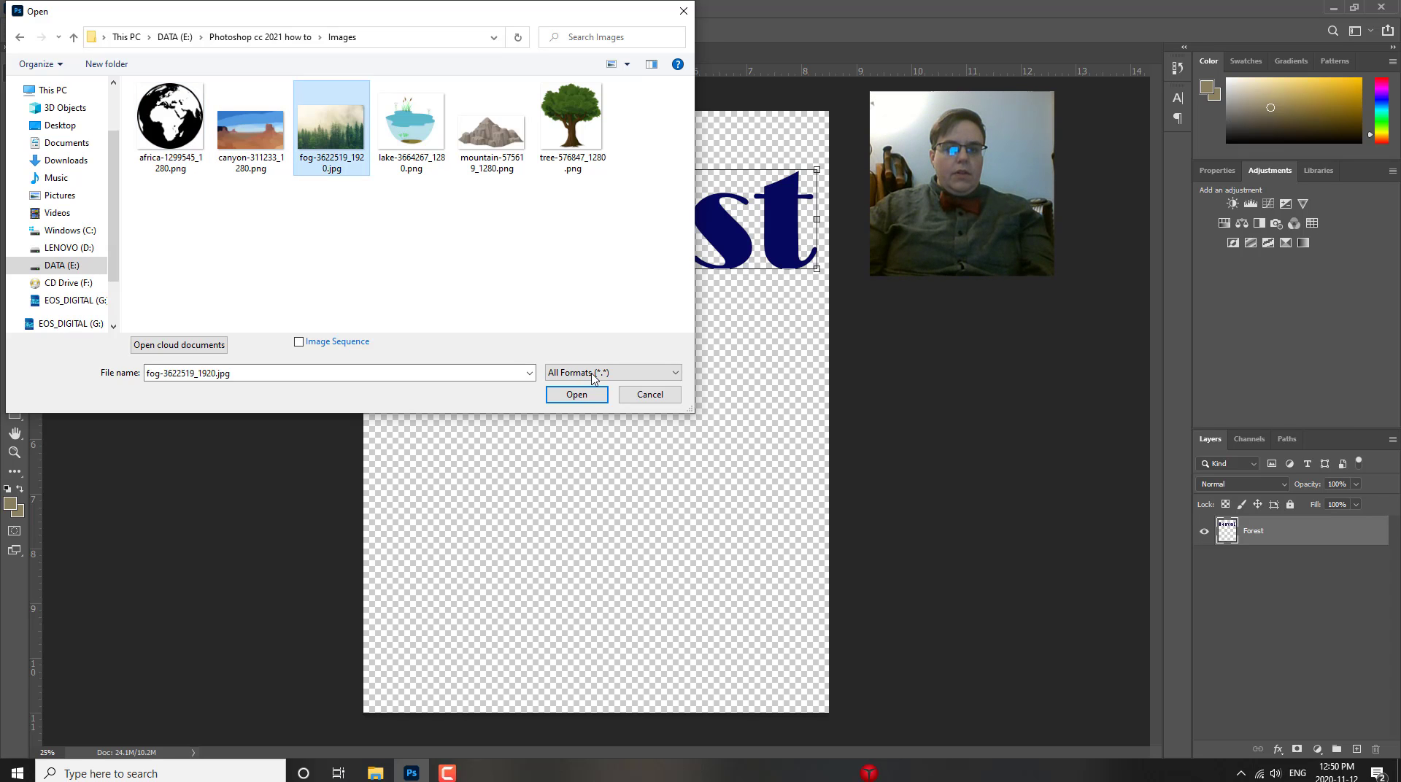
pyautogui.click(575, 395)
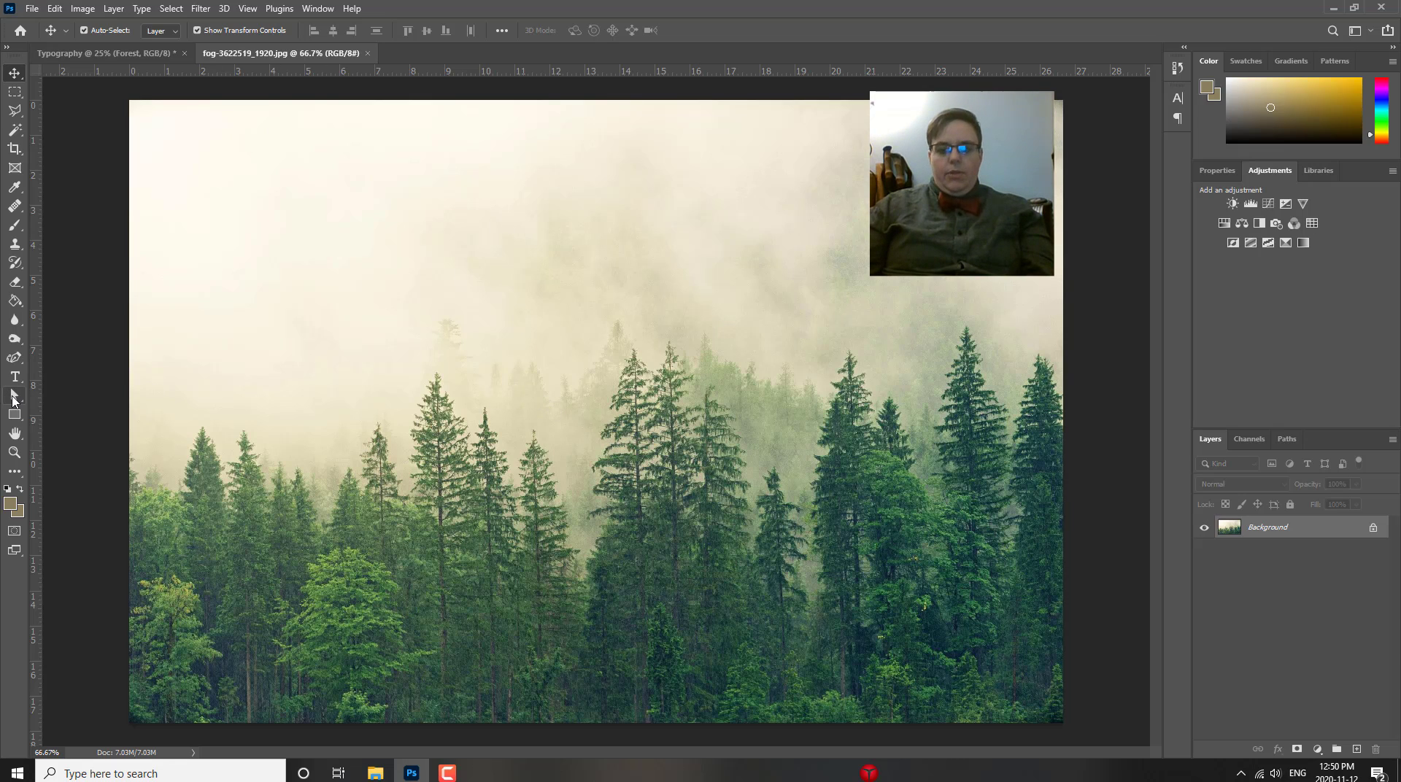
# - Unlock the fog photo's Background layer and copy the photo into the Typography document
pyautogui.click(106, 53)
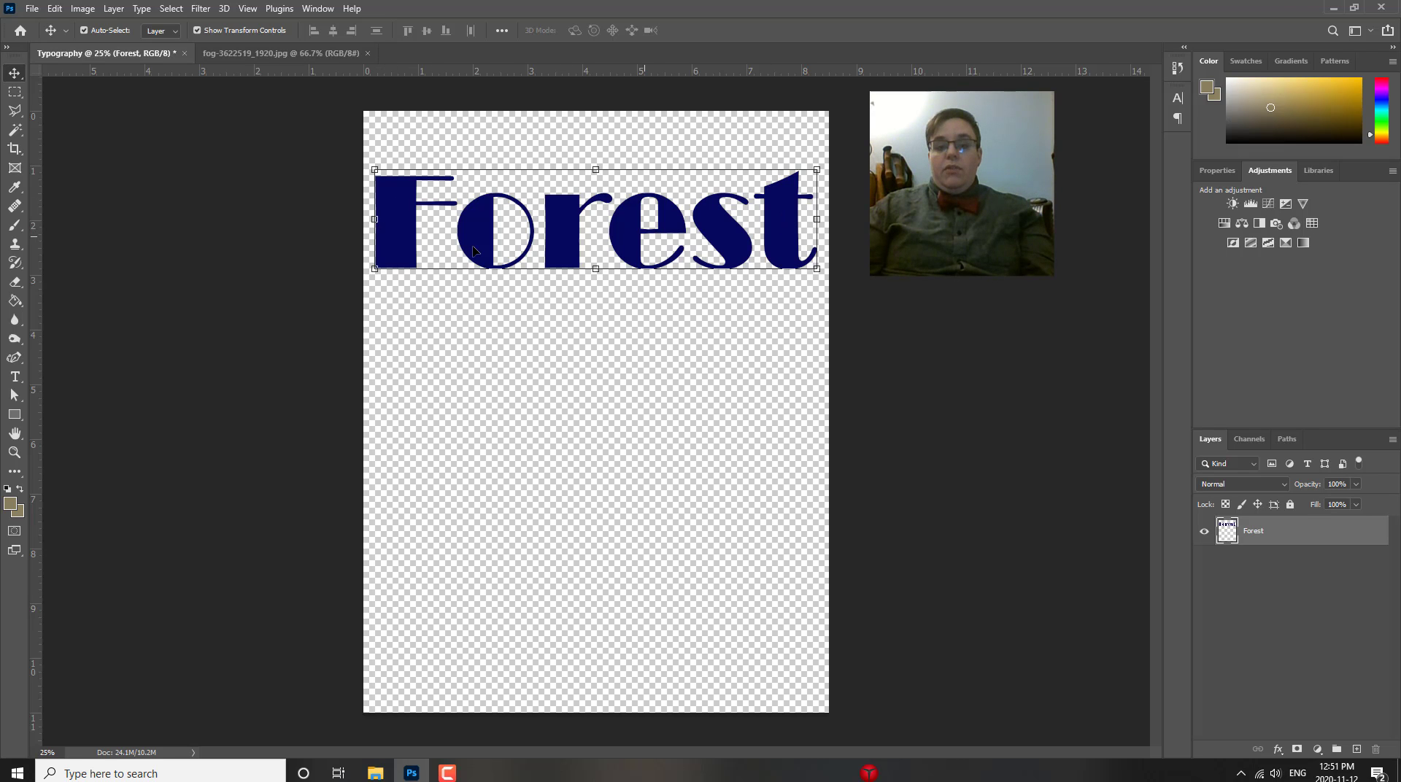
pyautogui.click(239, 54)
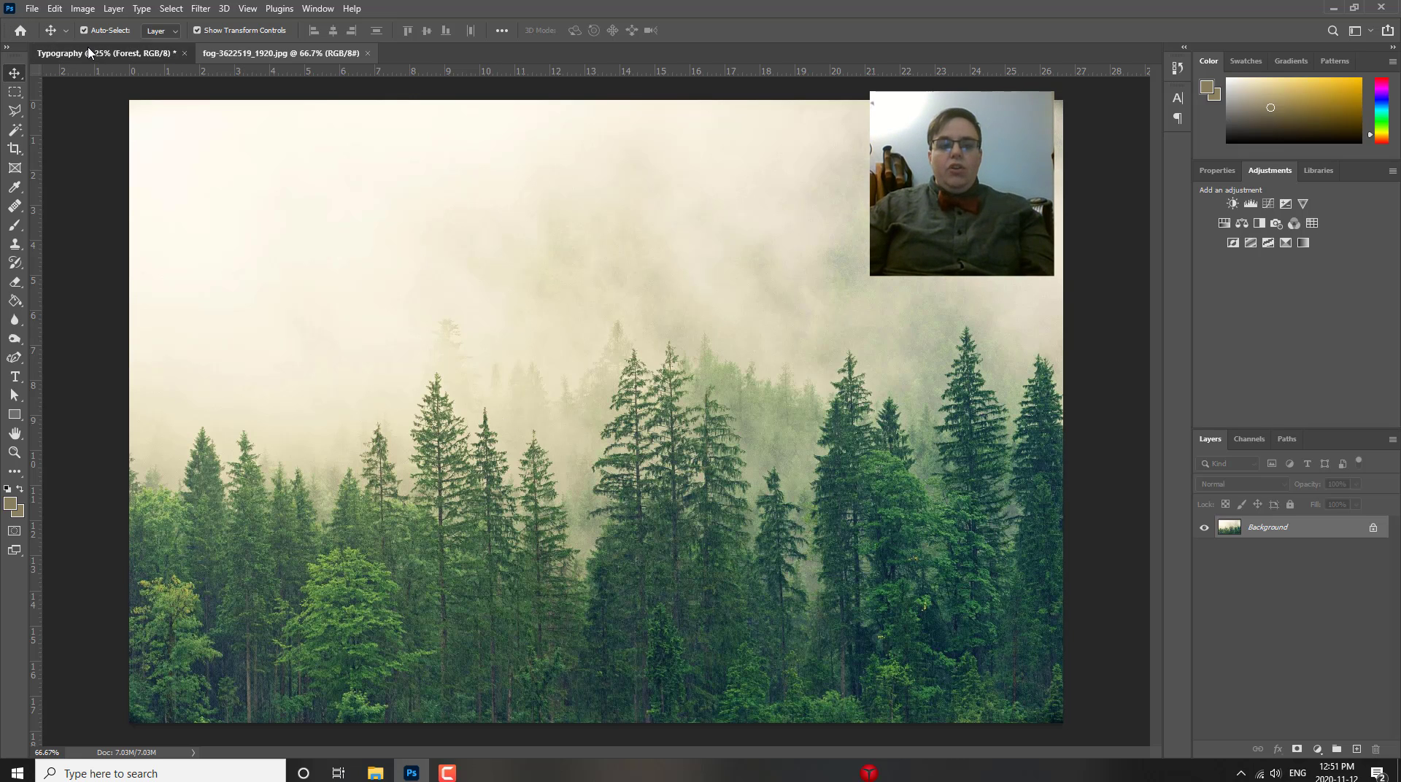
pyautogui.click(106, 54)
pyautogui.click(288, 54)
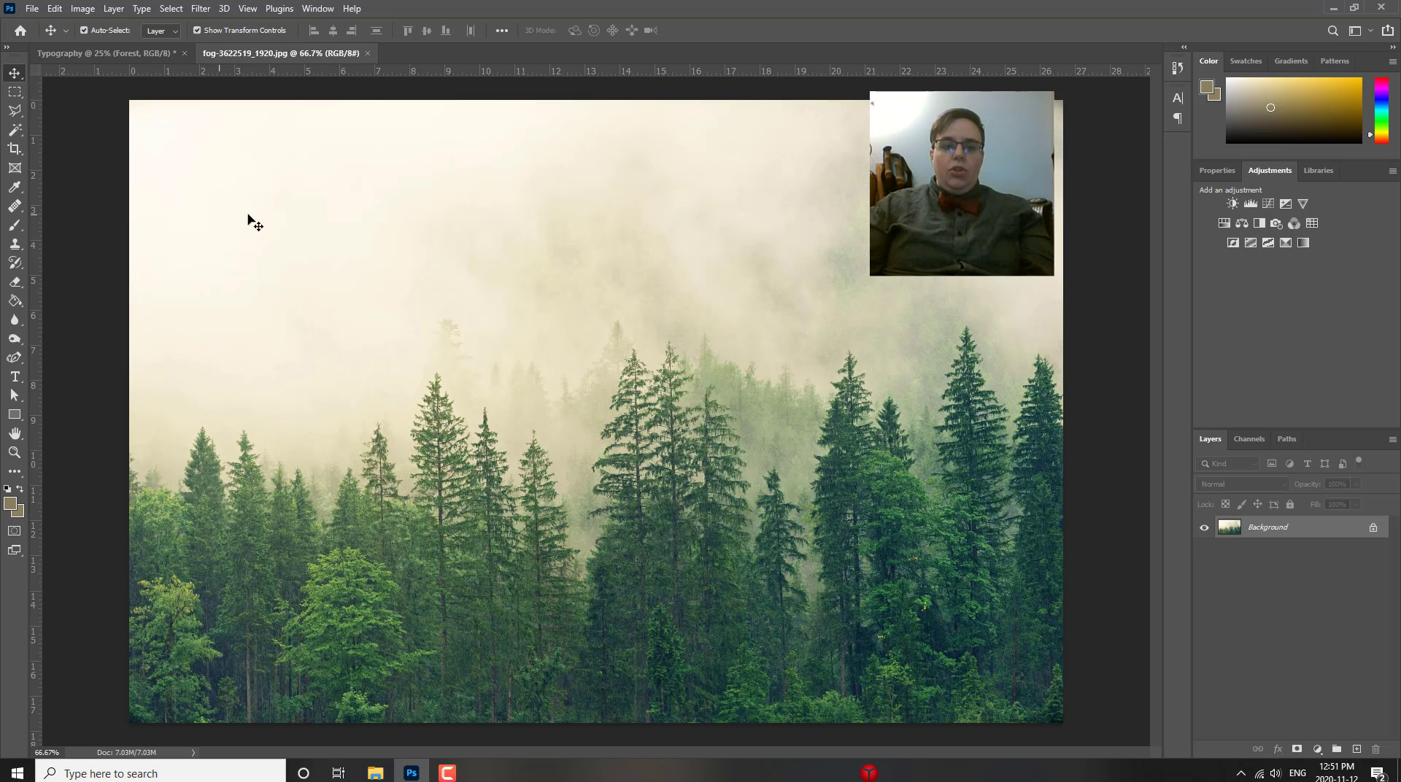
pyautogui.click(1374, 528)
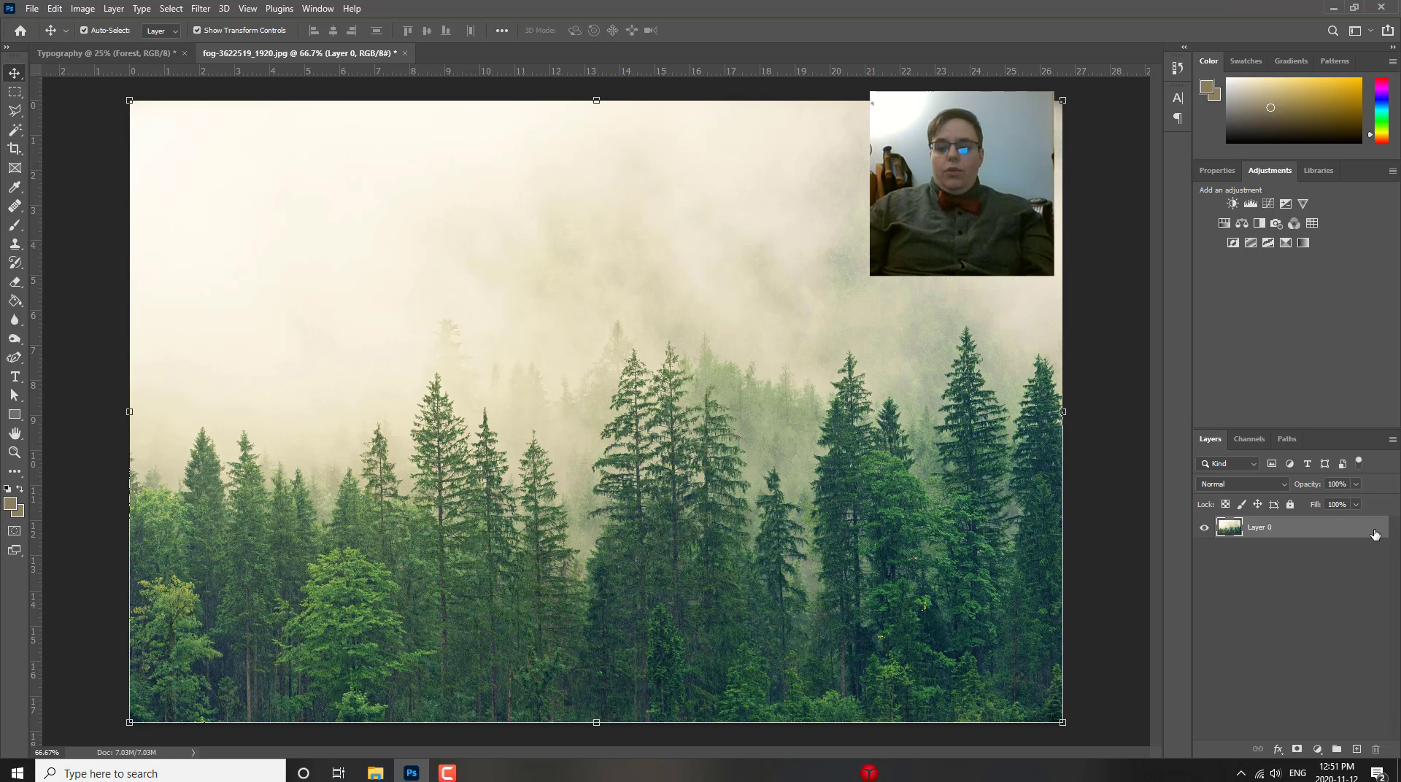
pyautogui.moveTo(386, 395); pyautogui.dragTo(535, 190)
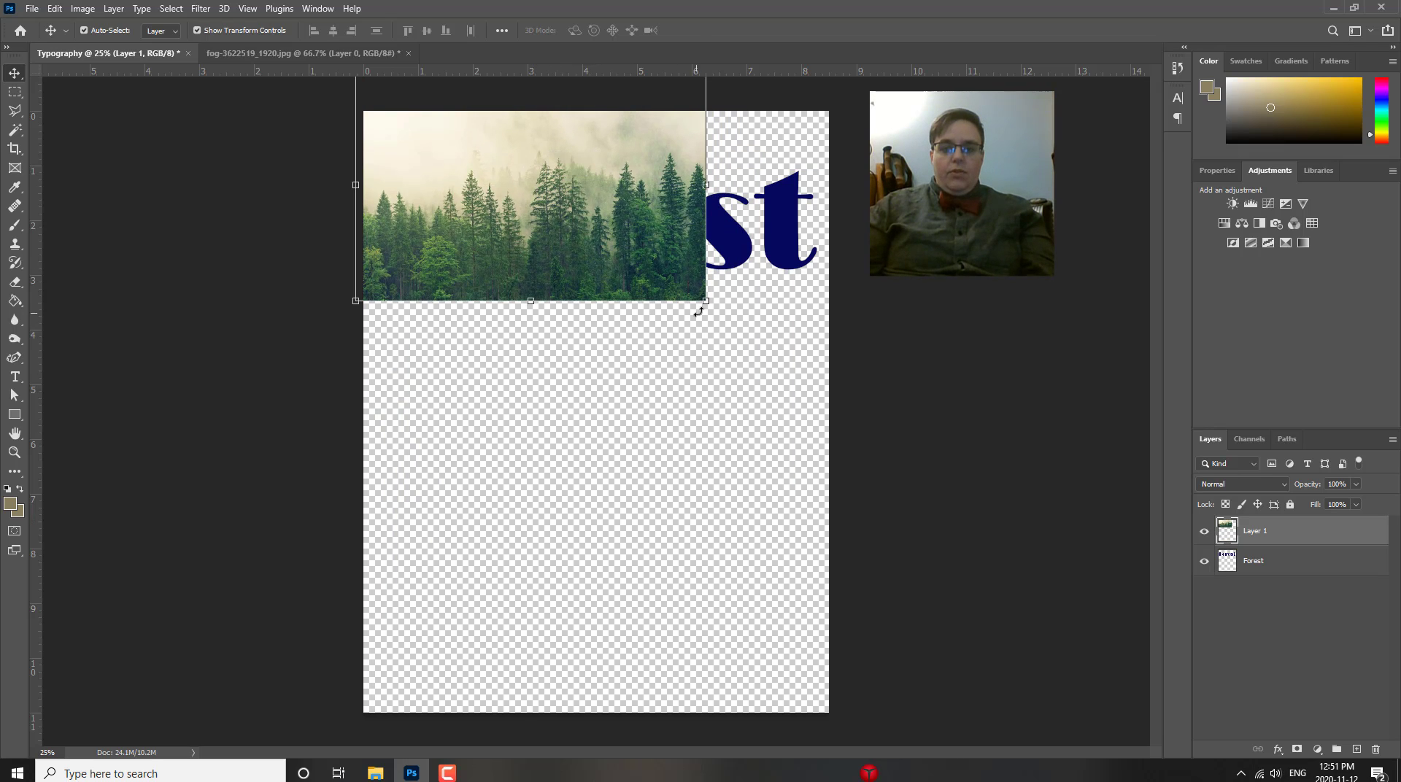
# - Scale the photo to about 136% so it spans the page width, aligned with the page's upper edge
pyautogui.moveTo(705, 302); pyautogui.dragTo(815, 413)
pyautogui.moveTo(543, 350); pyautogui.dragTo(546, 400)
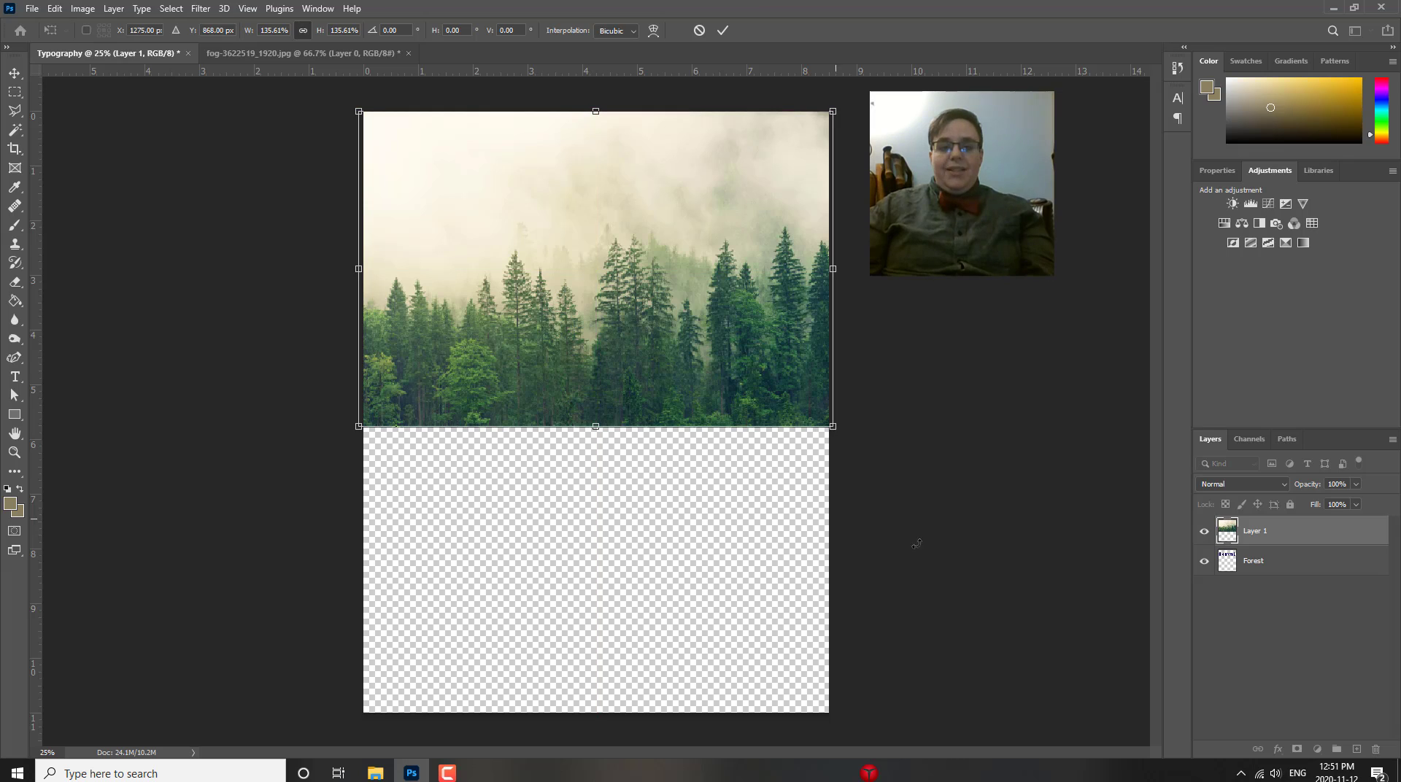
# - Rename the photo's layer as "photo" and place it beneath the Forest layer
pyautogui.doubleClick(1259, 531)
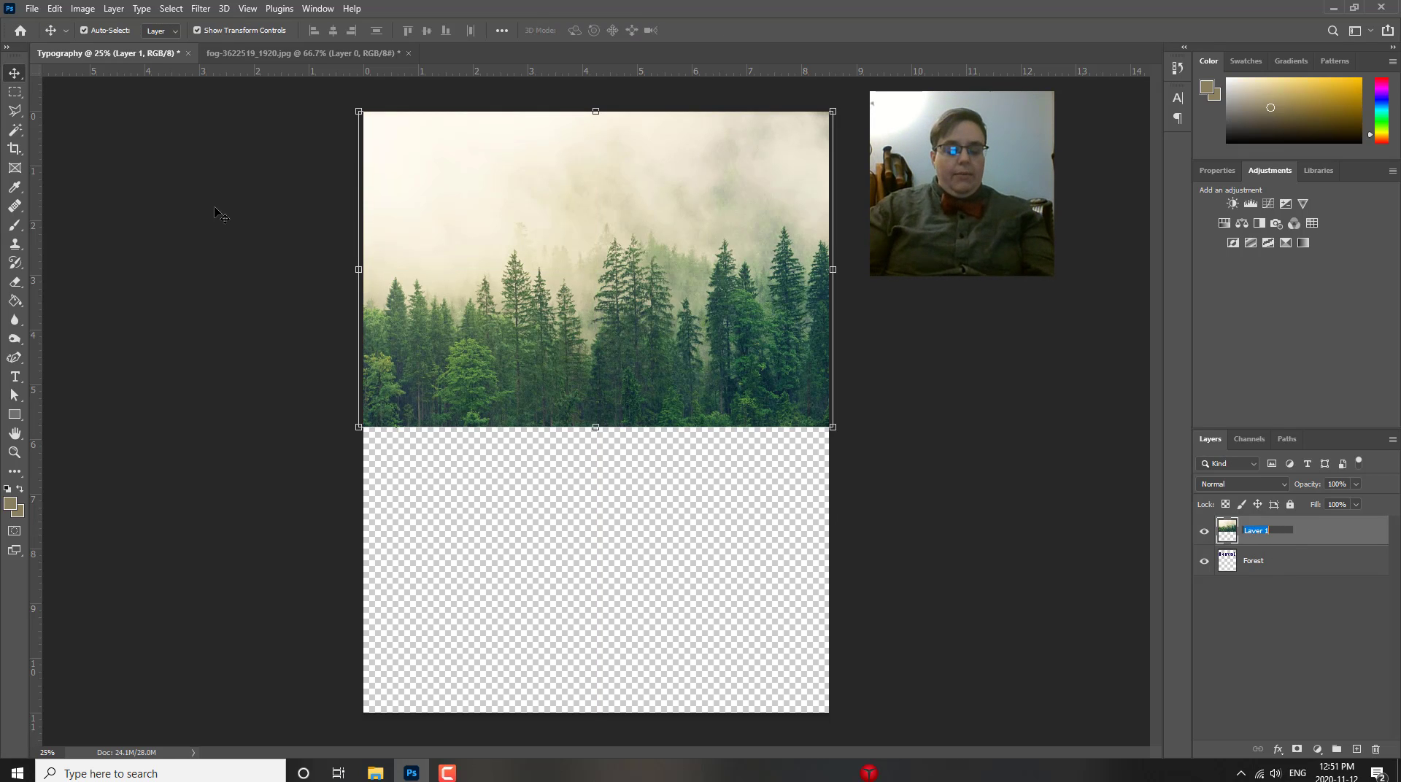
pyautogui.write('photo')
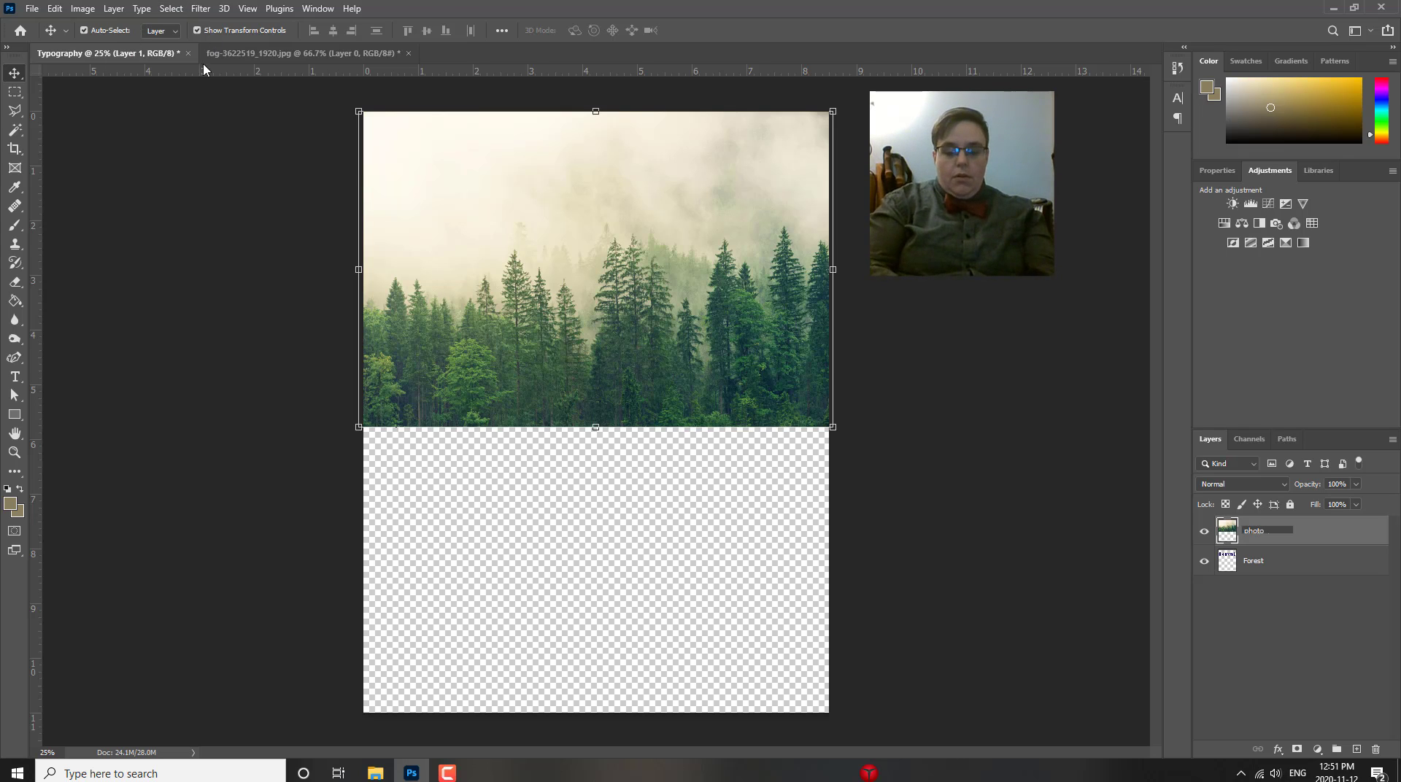
pyautogui.click(1214, 625)
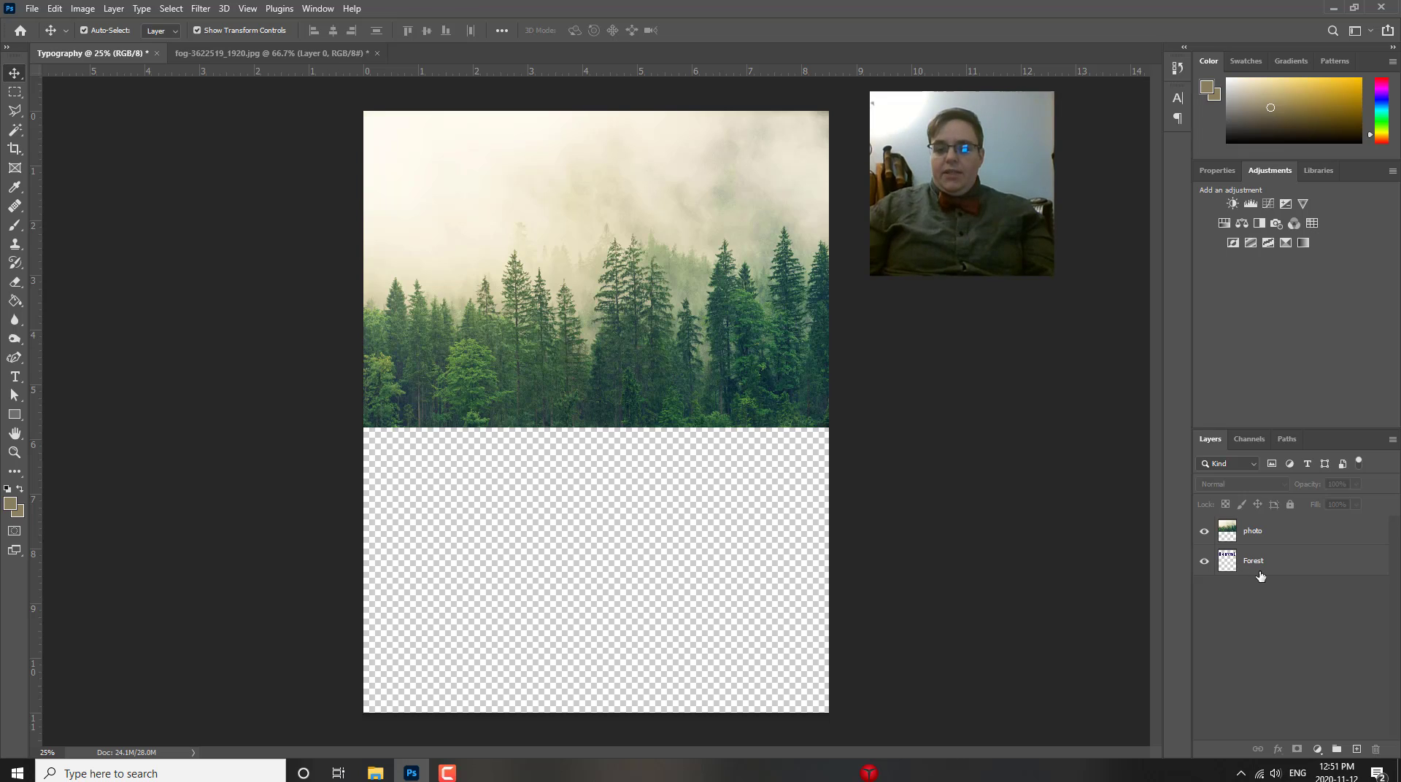
pyautogui.moveTo(1260, 574); pyautogui.dragTo(1196, 576)
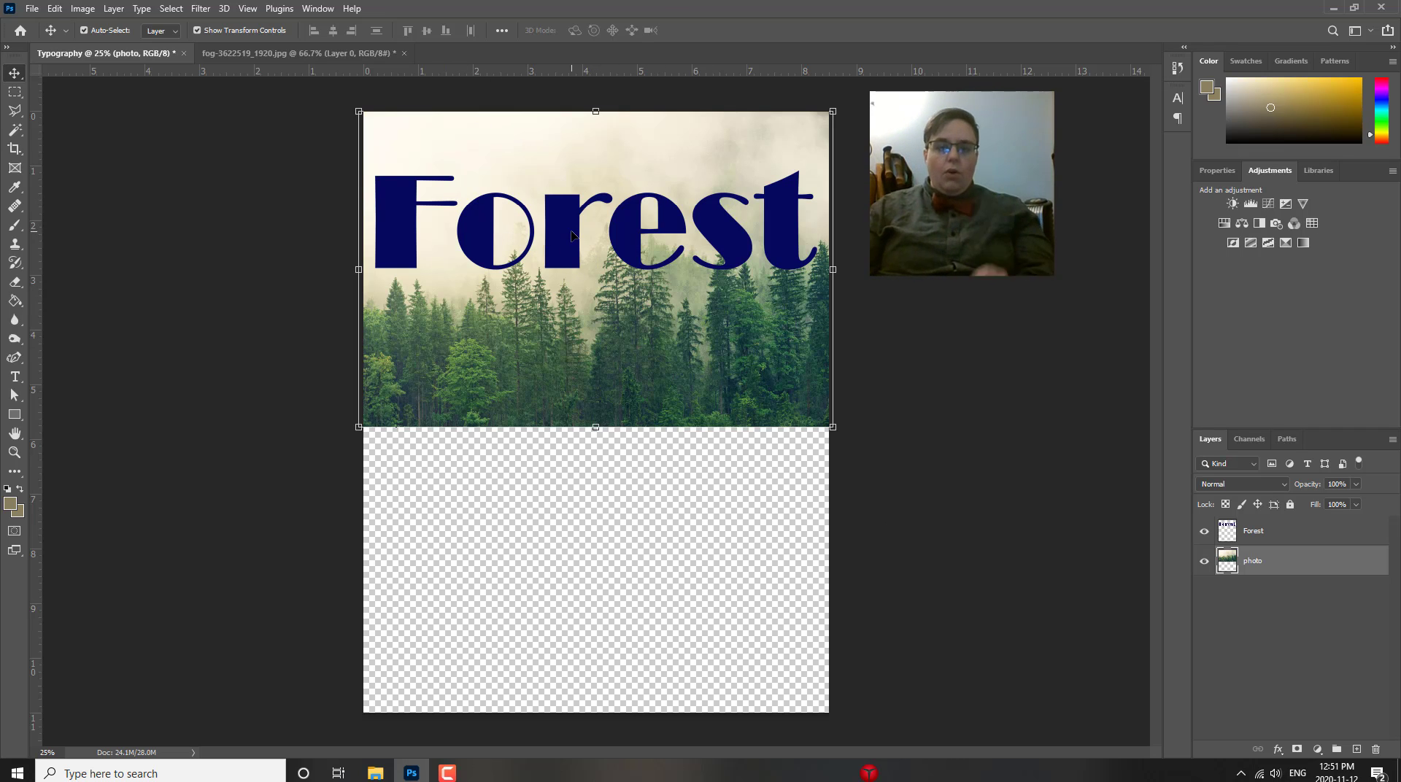
# - Move the word Forest down so it overlaps the treetops in the photo
pyautogui.moveTo(571, 235); pyautogui.dragTo(569, 292)
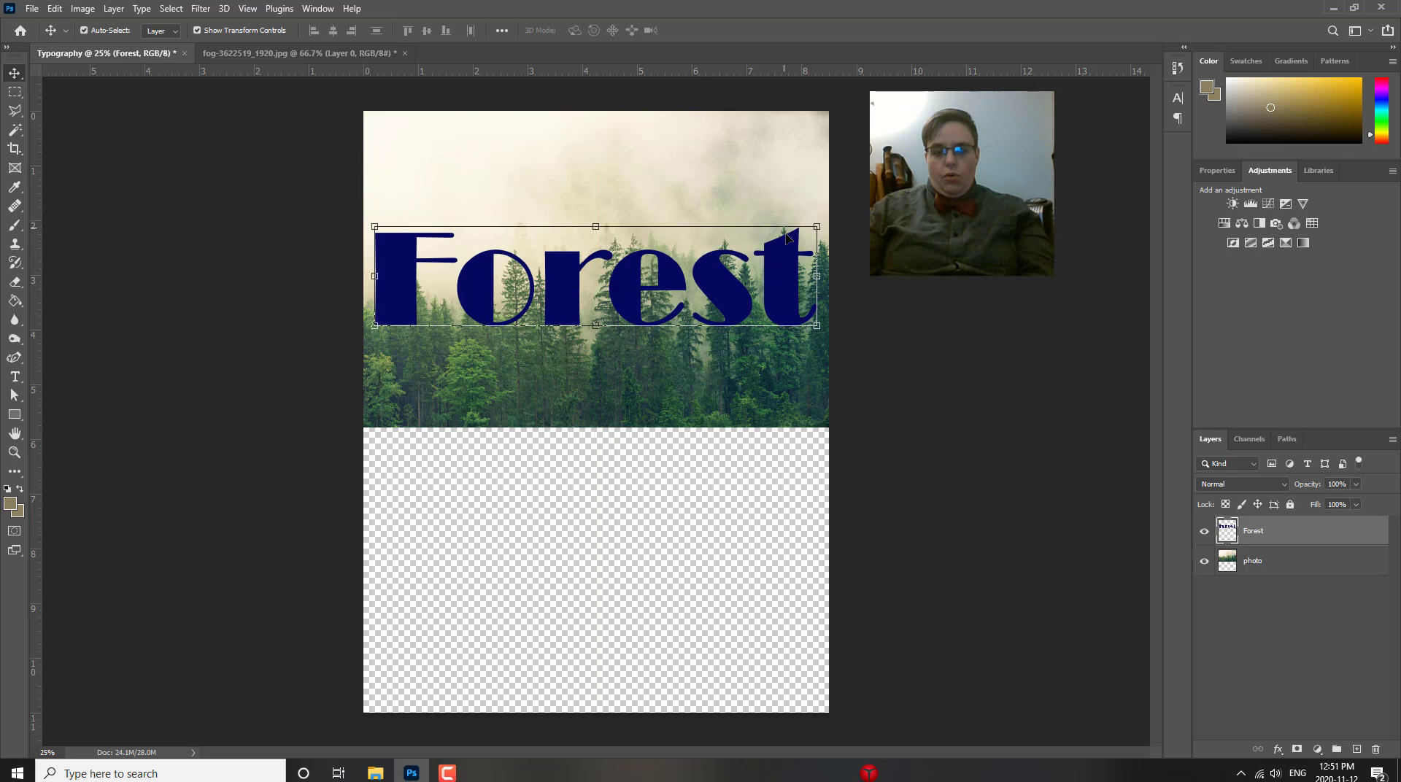
pyautogui.moveTo(783, 249); pyautogui.dragTo(783, 257)
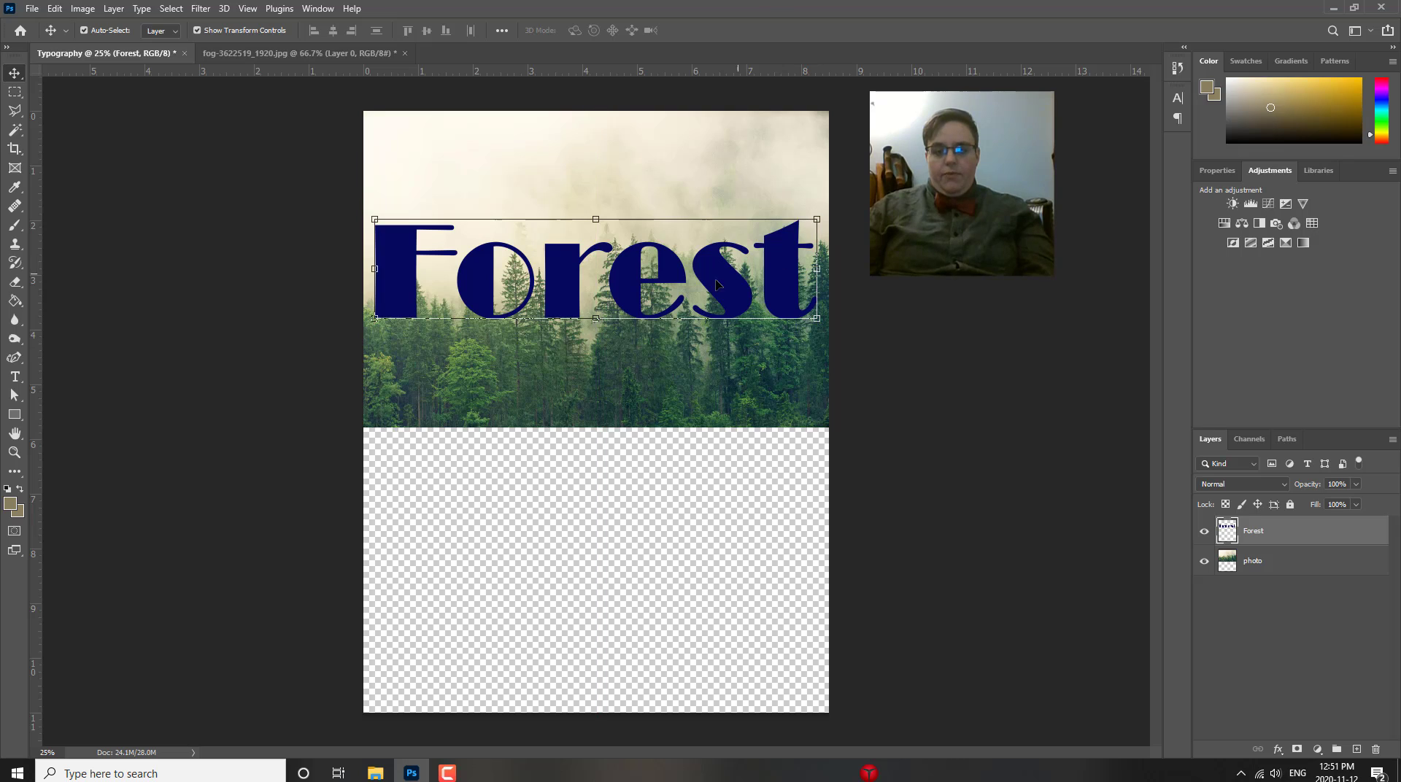
pyautogui.moveTo(421, 289); pyautogui.dragTo(410, 295)
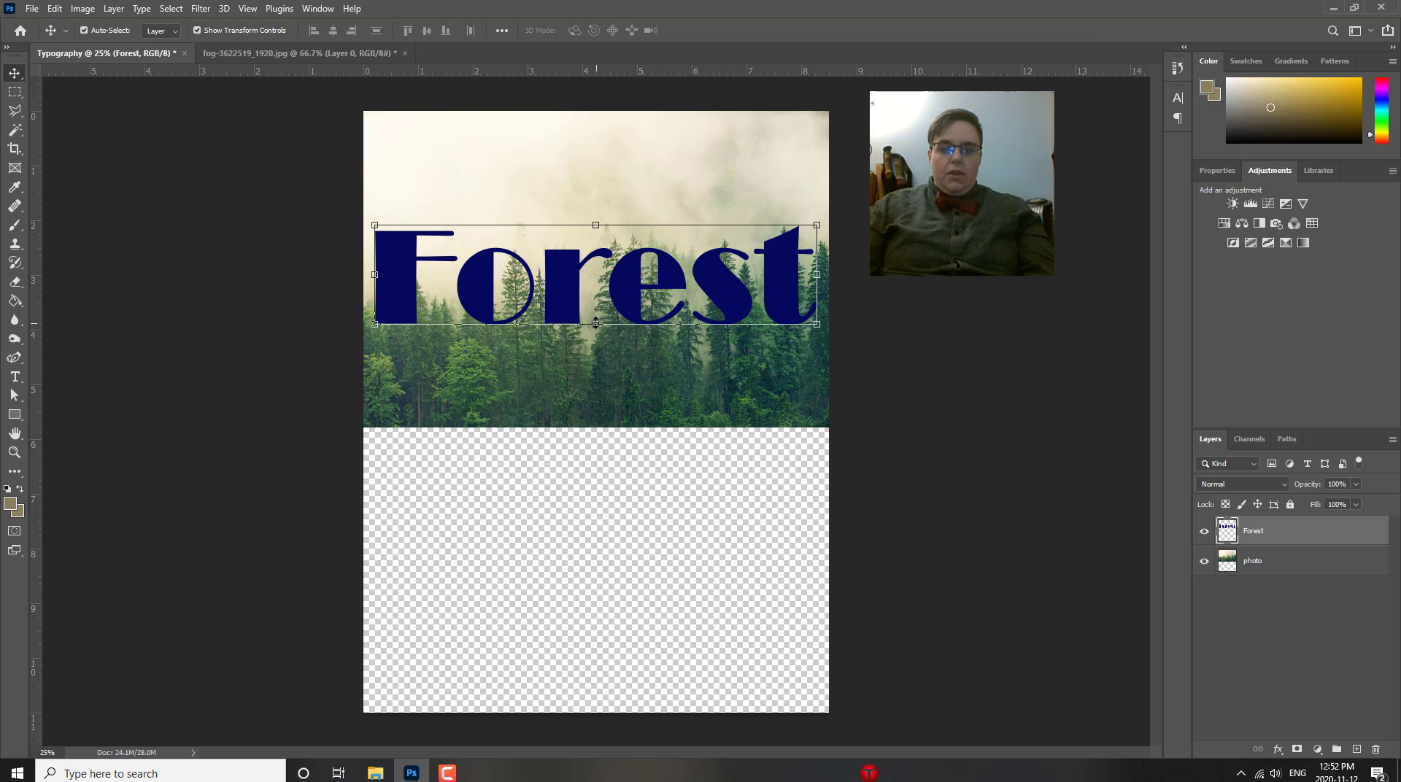
# - Stretch the word Forest to about 103% width and 165% height over the trees and apply the transform
pyautogui.moveTo(596, 323)
pyautogui.mouseDown()
pyautogui.moveTo(596, 363)
pyautogui.moveTo(596, 327)
pyautogui.mouseUp()
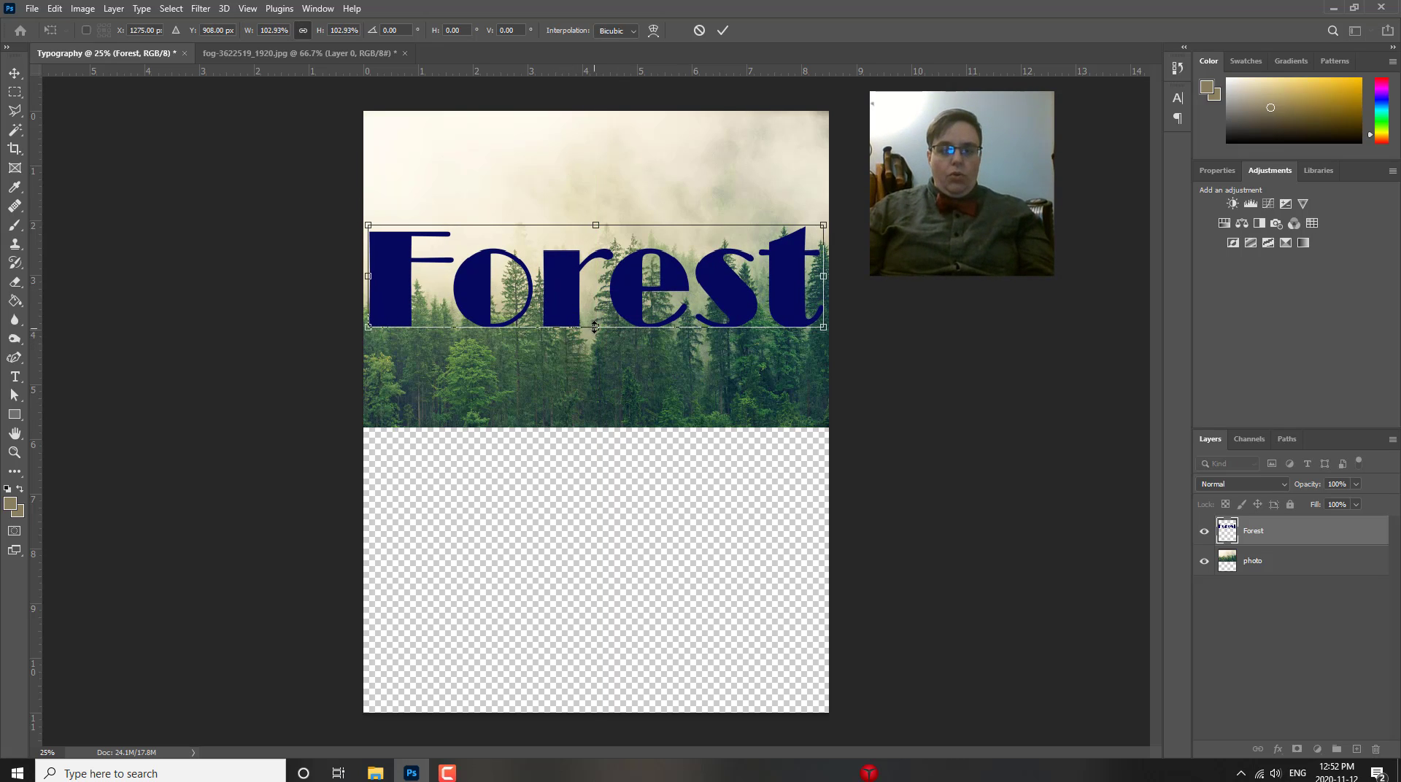
pyautogui.moveTo(596, 327); pyautogui.dragTo(622, 354)
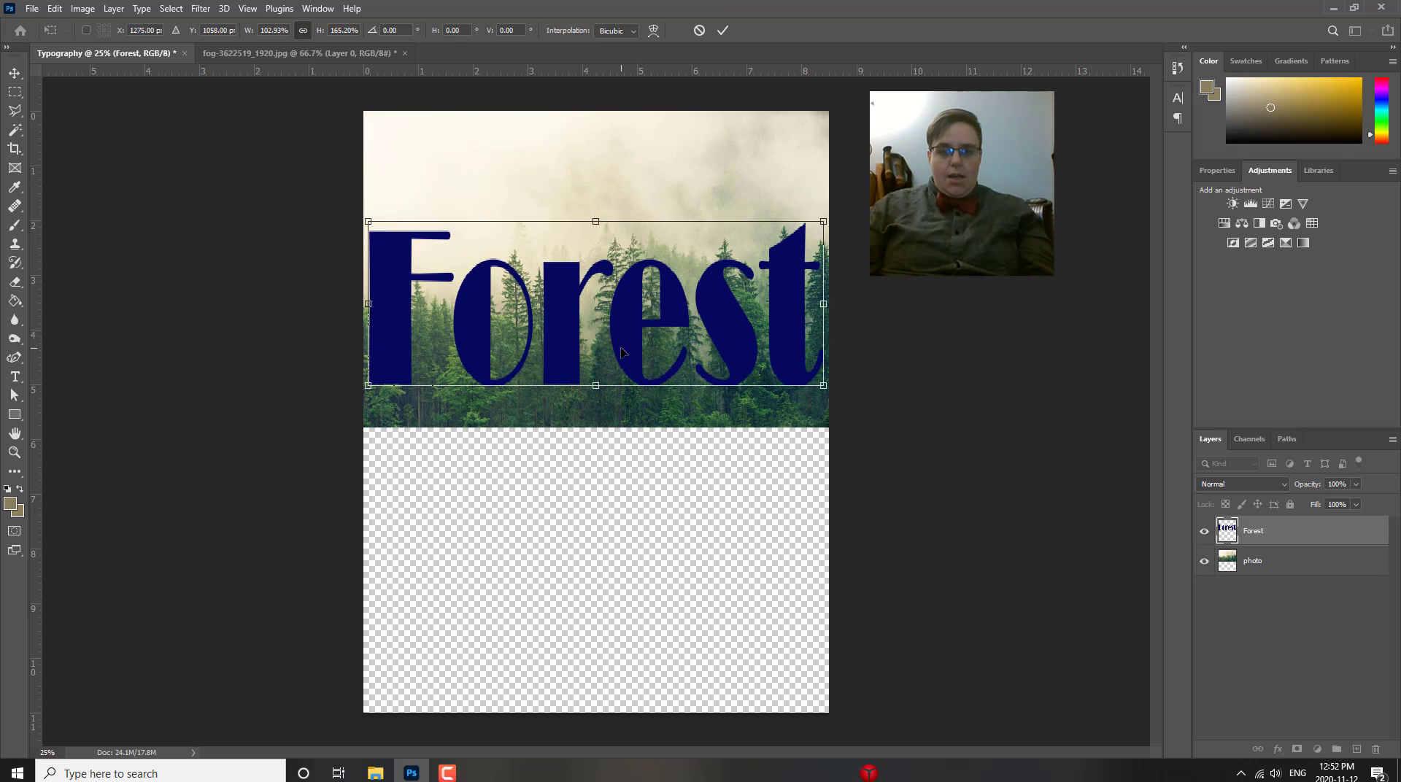
pyautogui.click(725, 33)
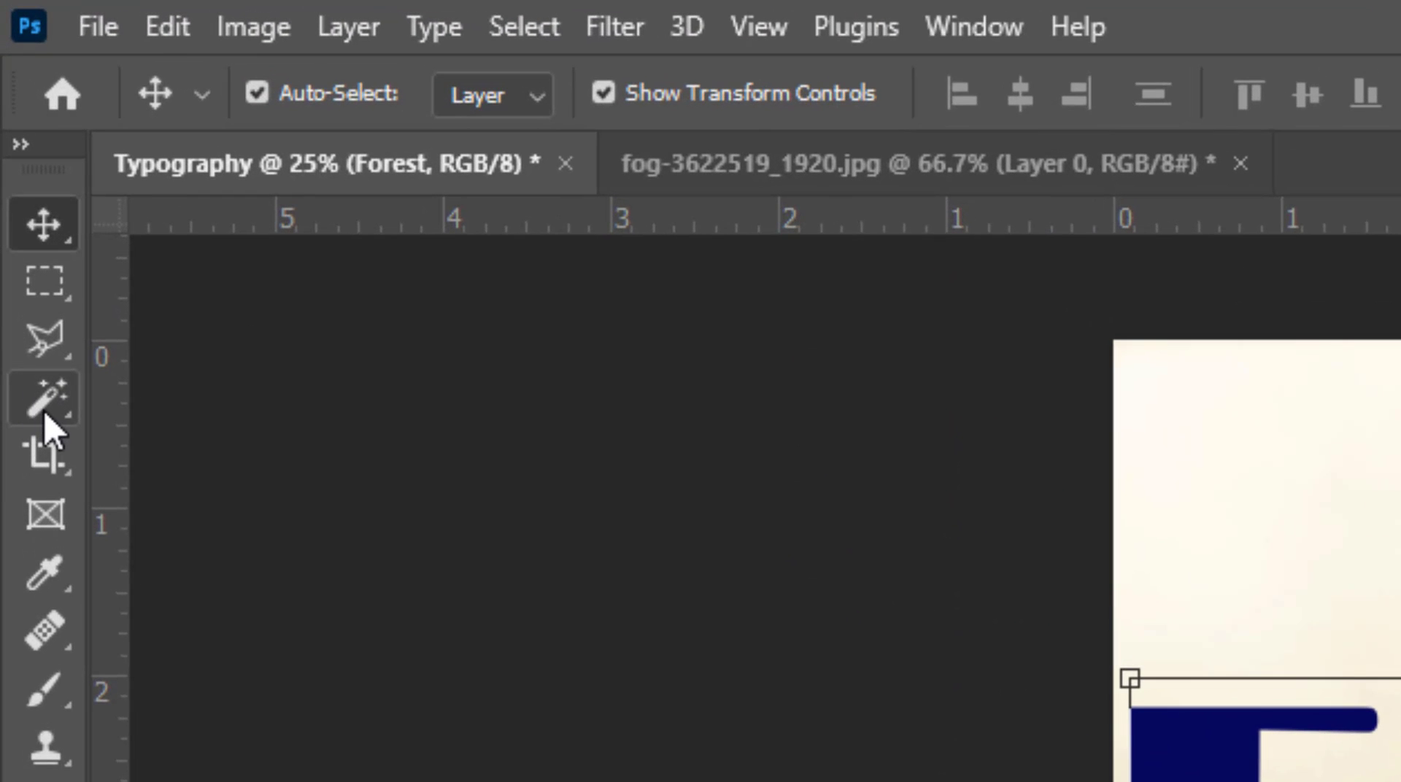
# - Select the letter F on the Forest layer with the Magic Wand and extend the selection to all similar-coloured letters
pyautogui.click(45, 405)
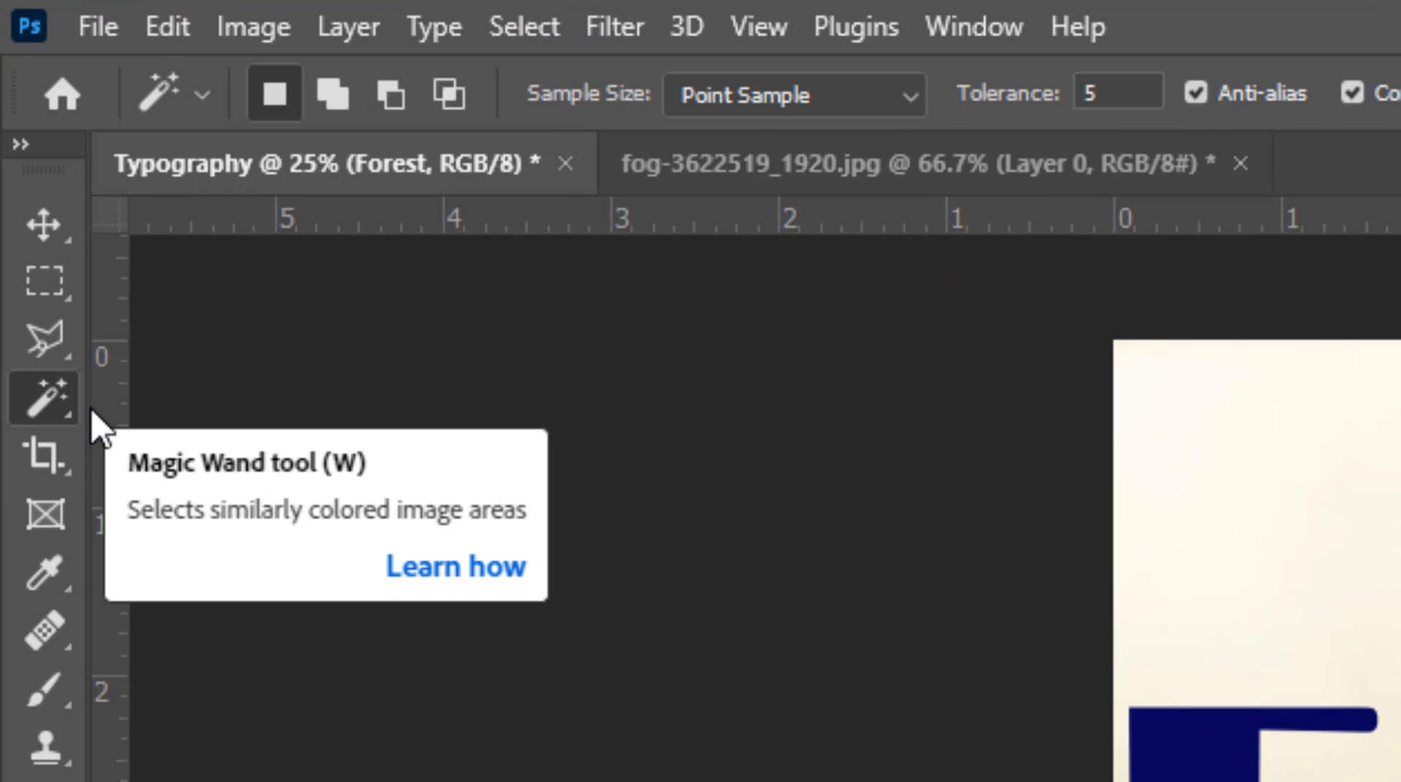
pyautogui.rightClick(36, 401)
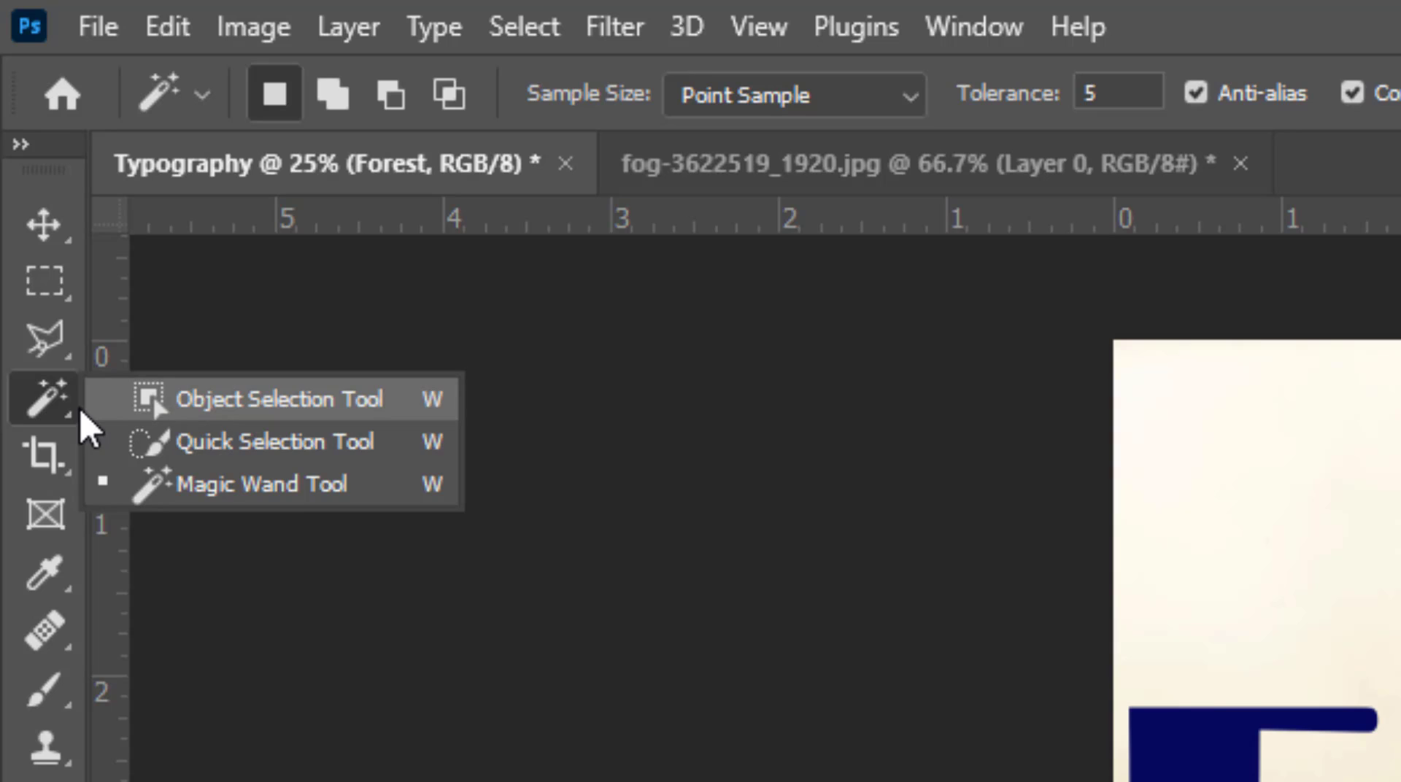
pyautogui.click(61, 404)
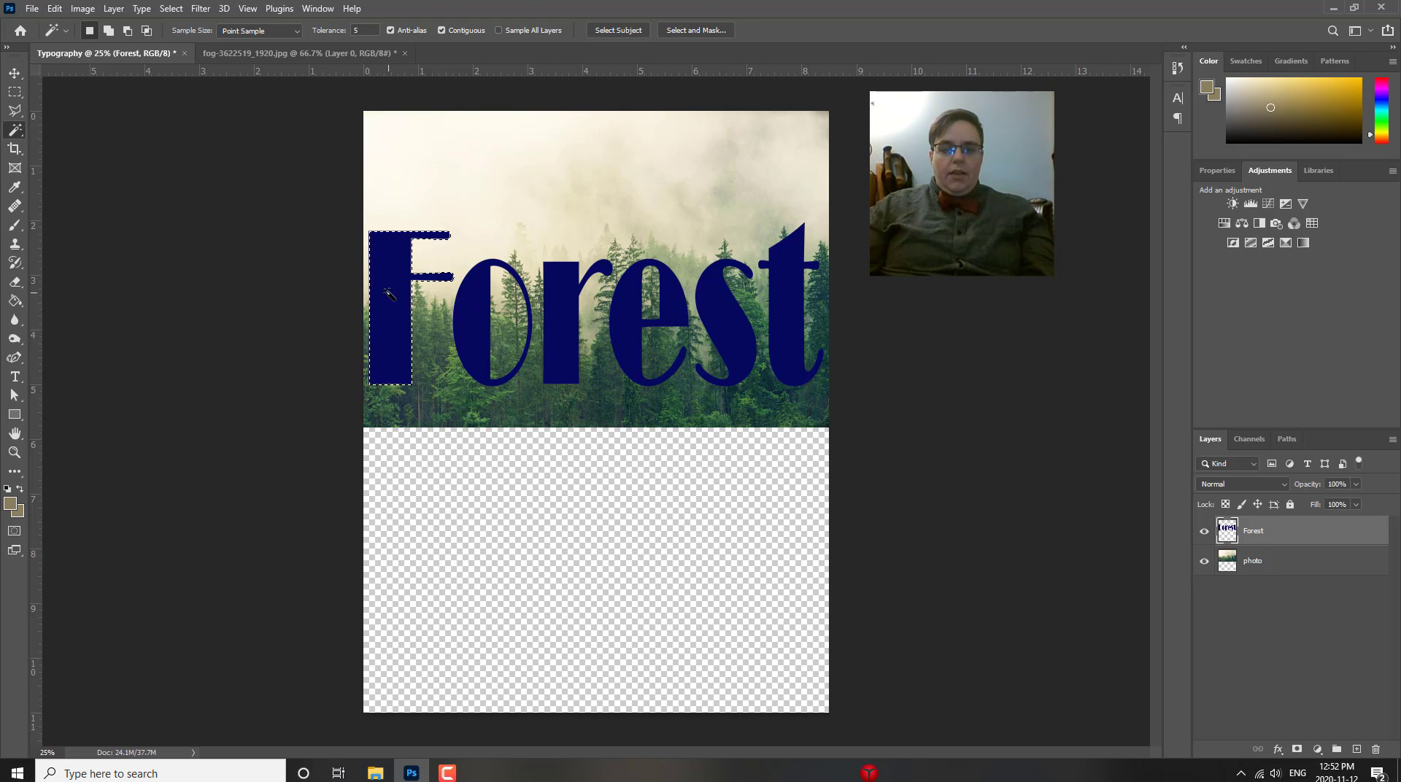
pyautogui.rightClick(389, 294)
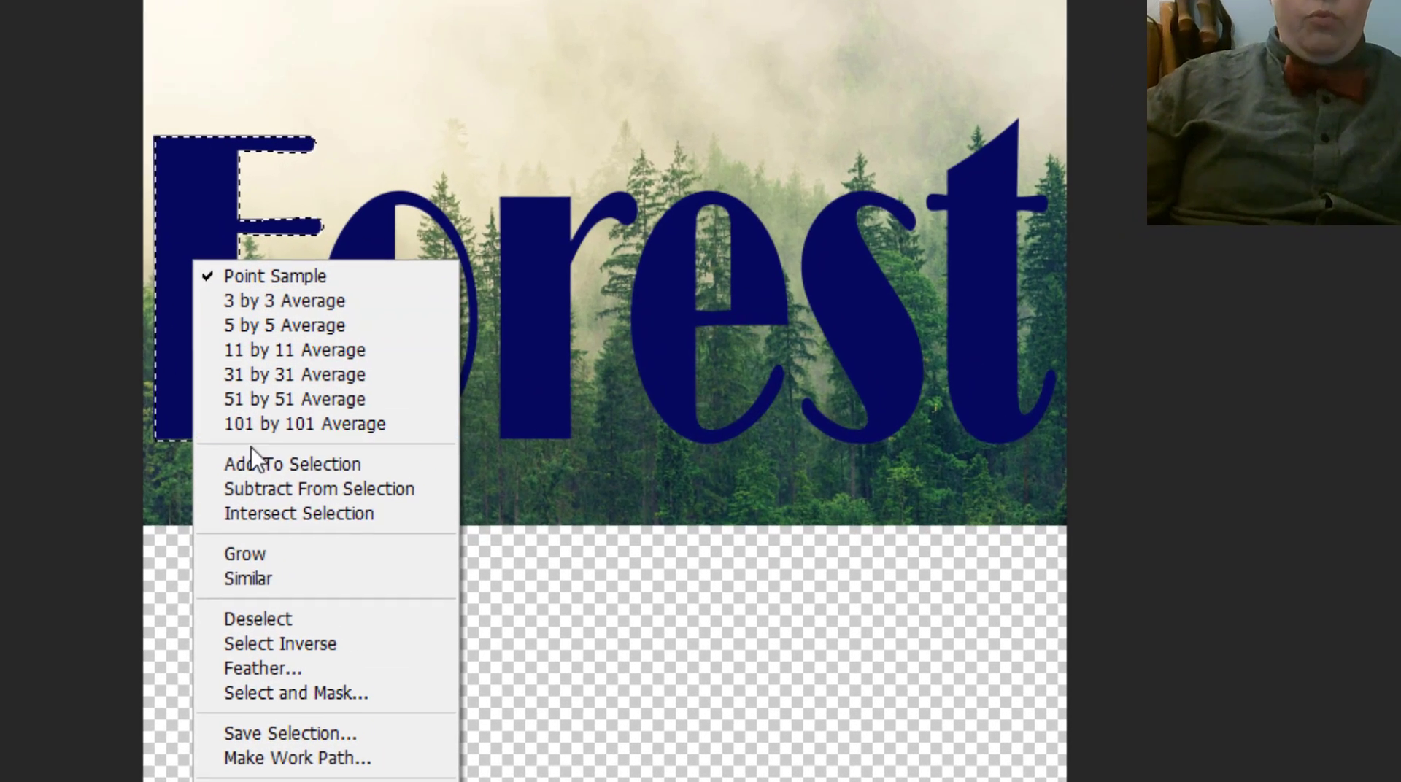
pyautogui.click(253, 576)
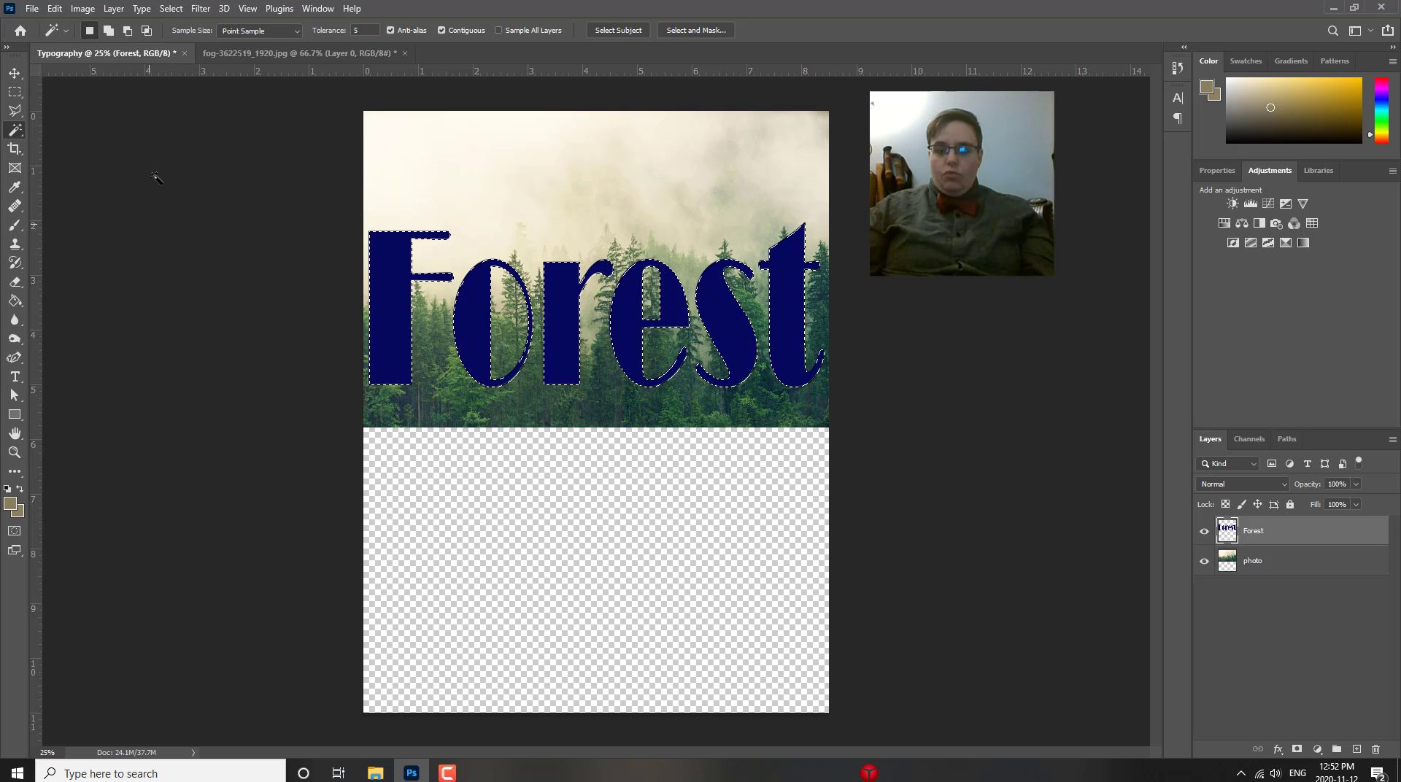
# - Invert the letter selection and delete the area outside the letters from the photo layer
pyautogui.click(161, 9)
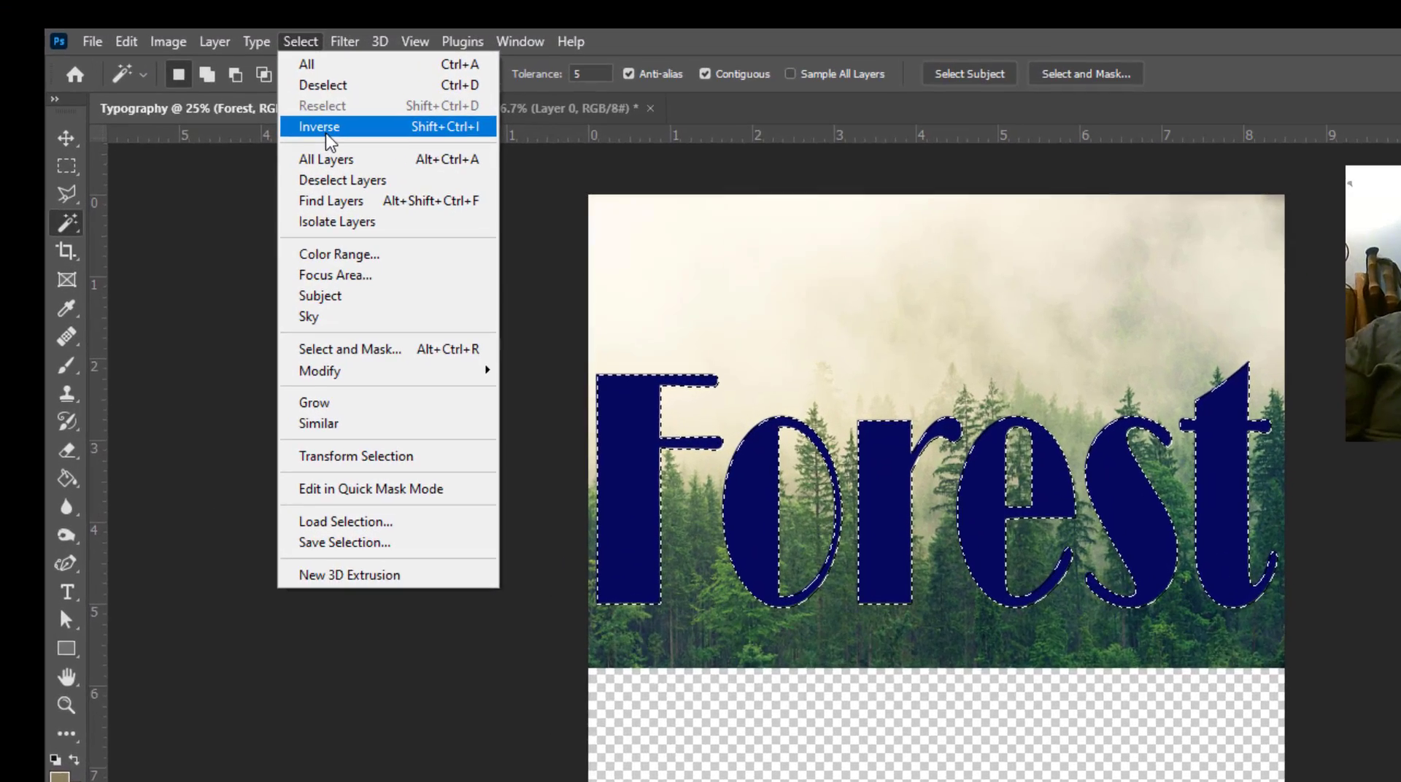
pyautogui.click(328, 136)
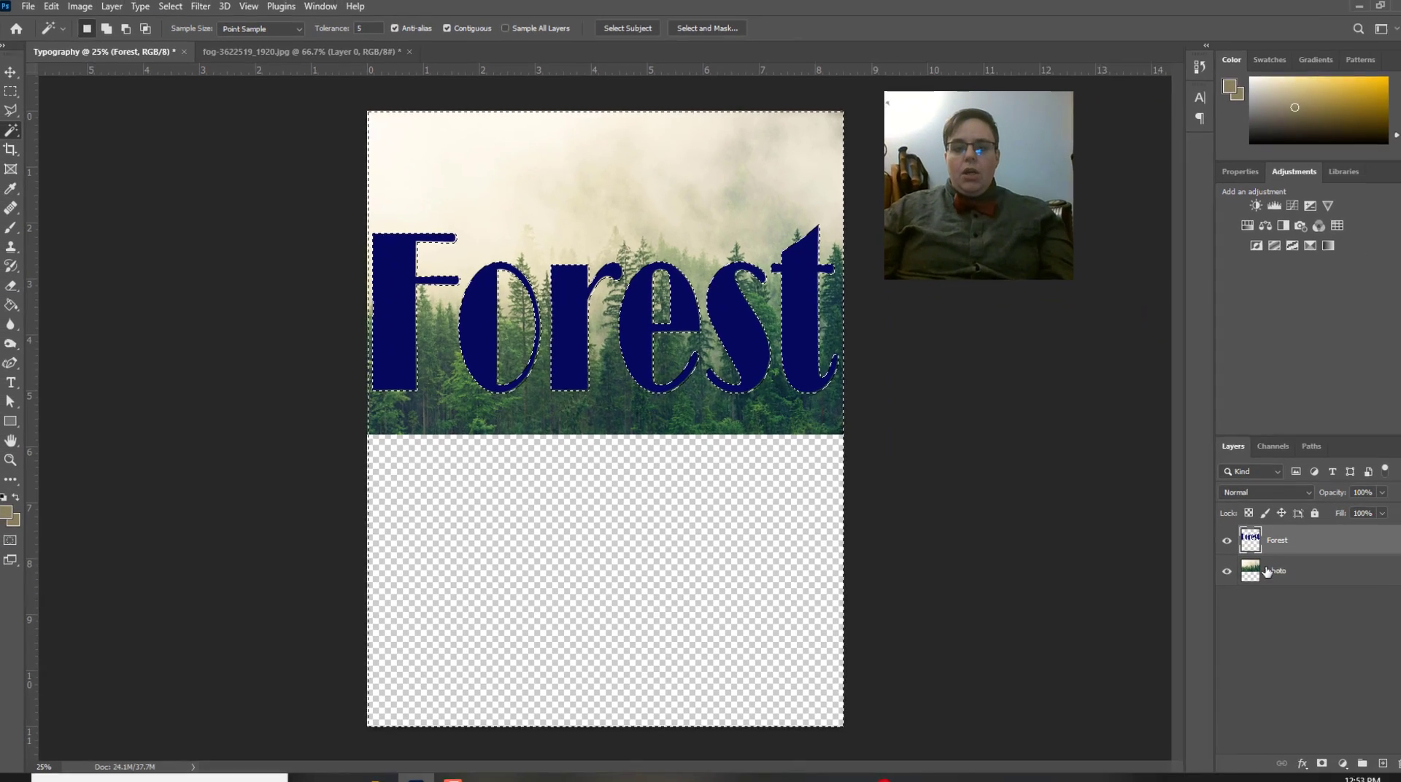
pyautogui.click(1252, 572)
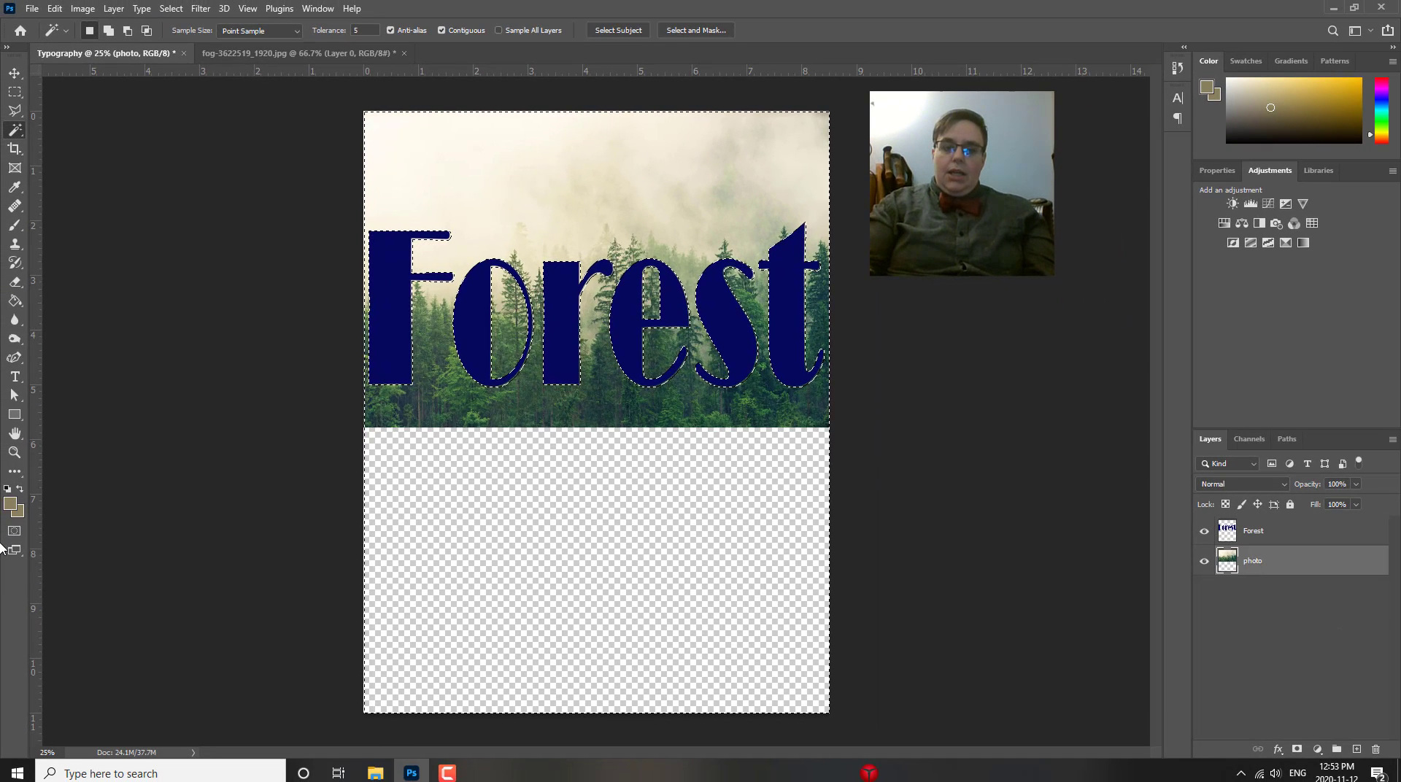
pyautogui.press('Delete')
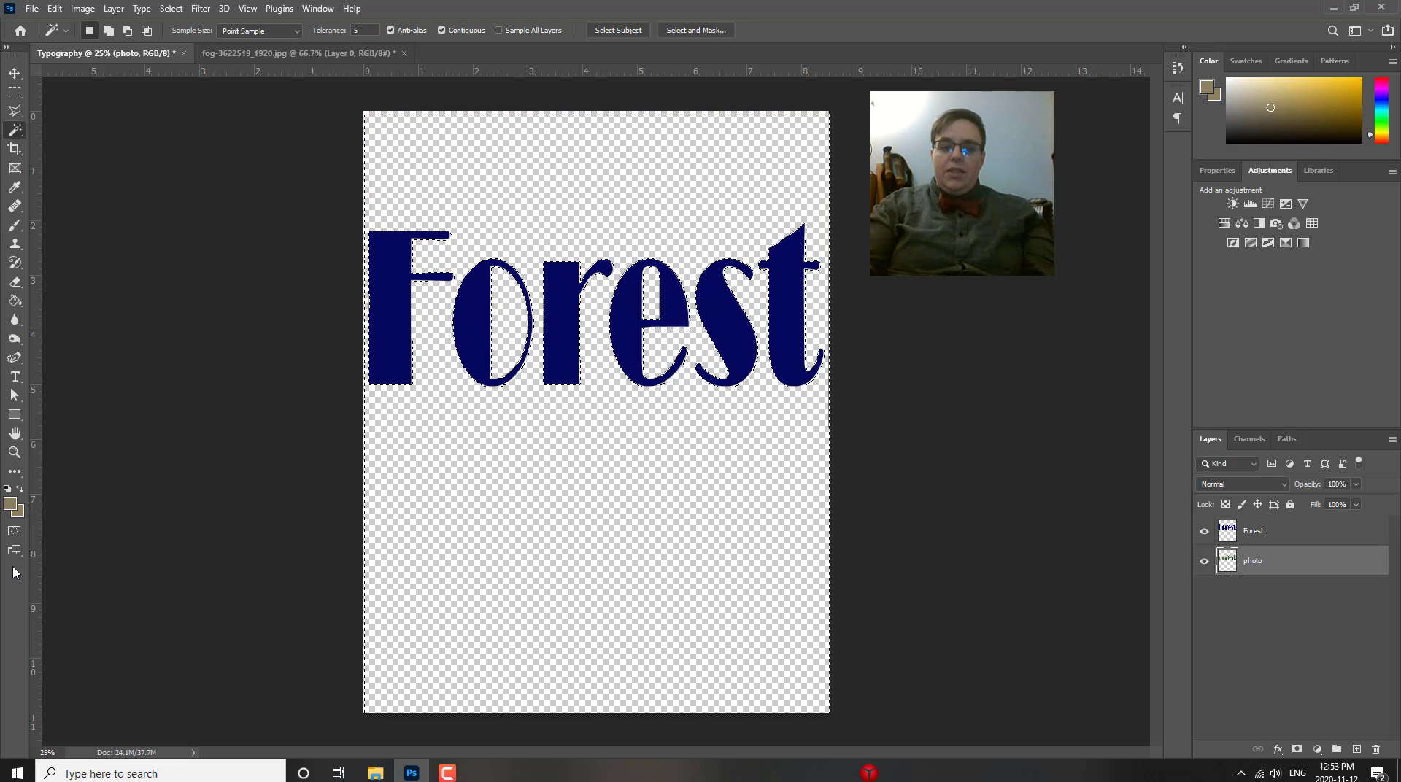
# - Hide the Forest layer, clear the selection and delete the Forest layer, keeping only the photo layer
pyautogui.click(1204, 532)
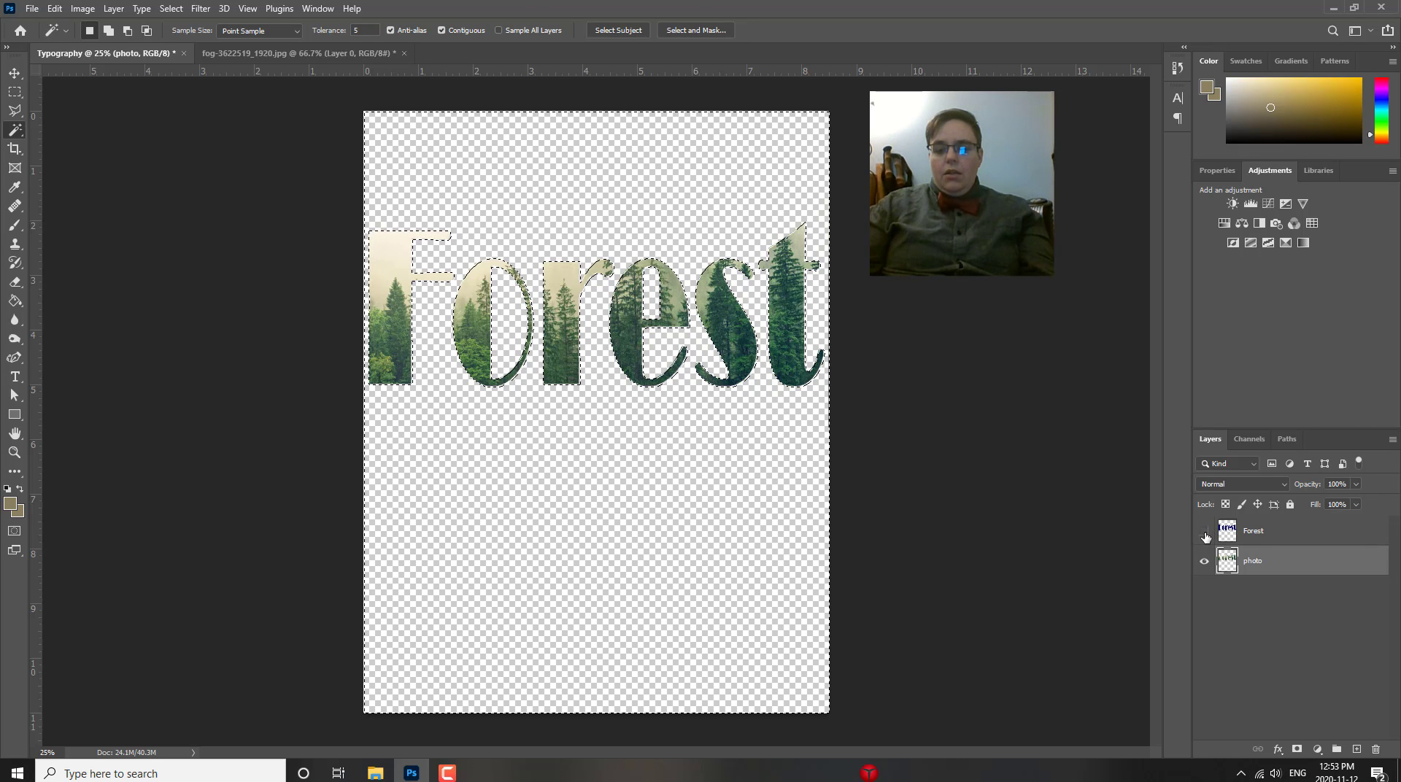
pyautogui.hotkey('ctrl', 'd')
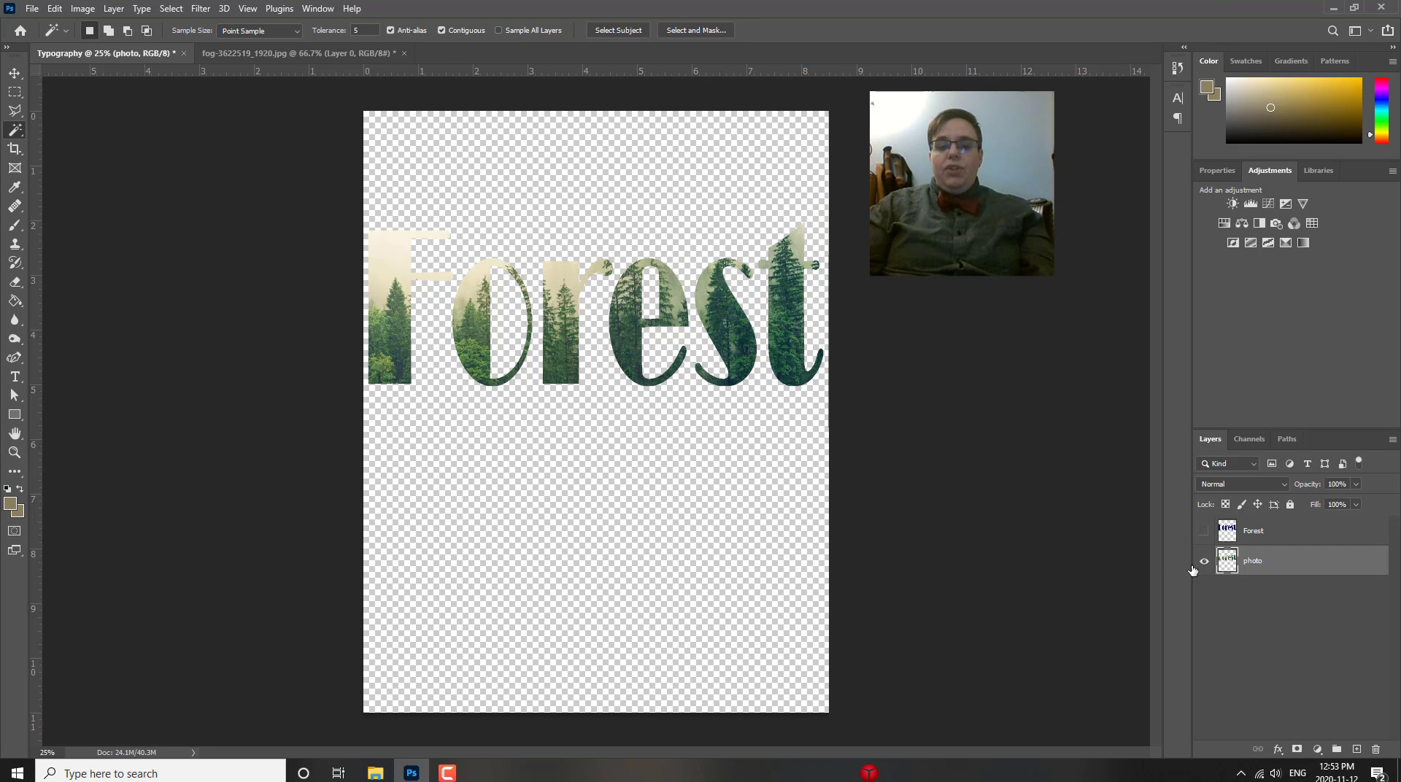
pyautogui.moveTo(1270, 531); pyautogui.dragTo(1375, 749)
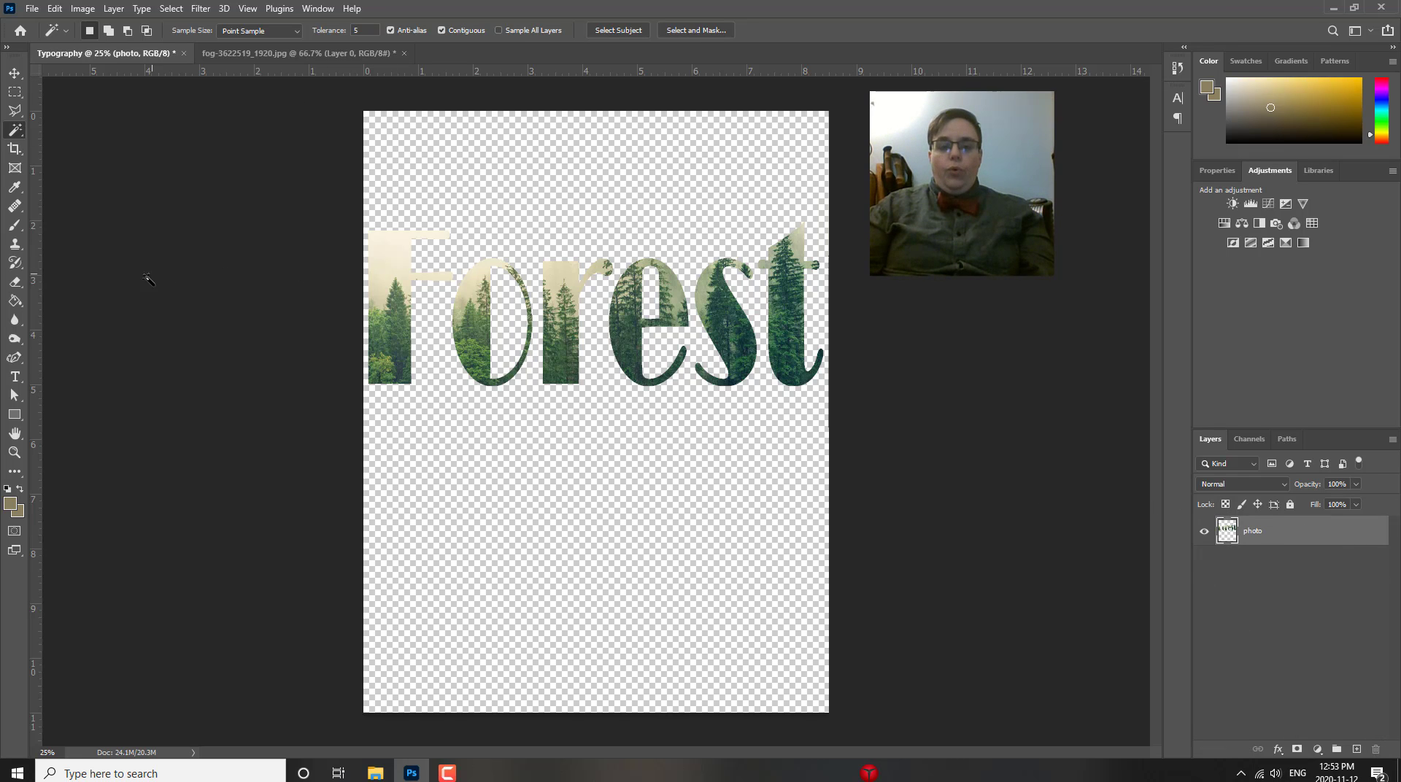
# - Warp the right edge of the photo-filled word slightly inward, apply the warp, and move the word down to the middle of the page
pyautogui.click(14, 73)
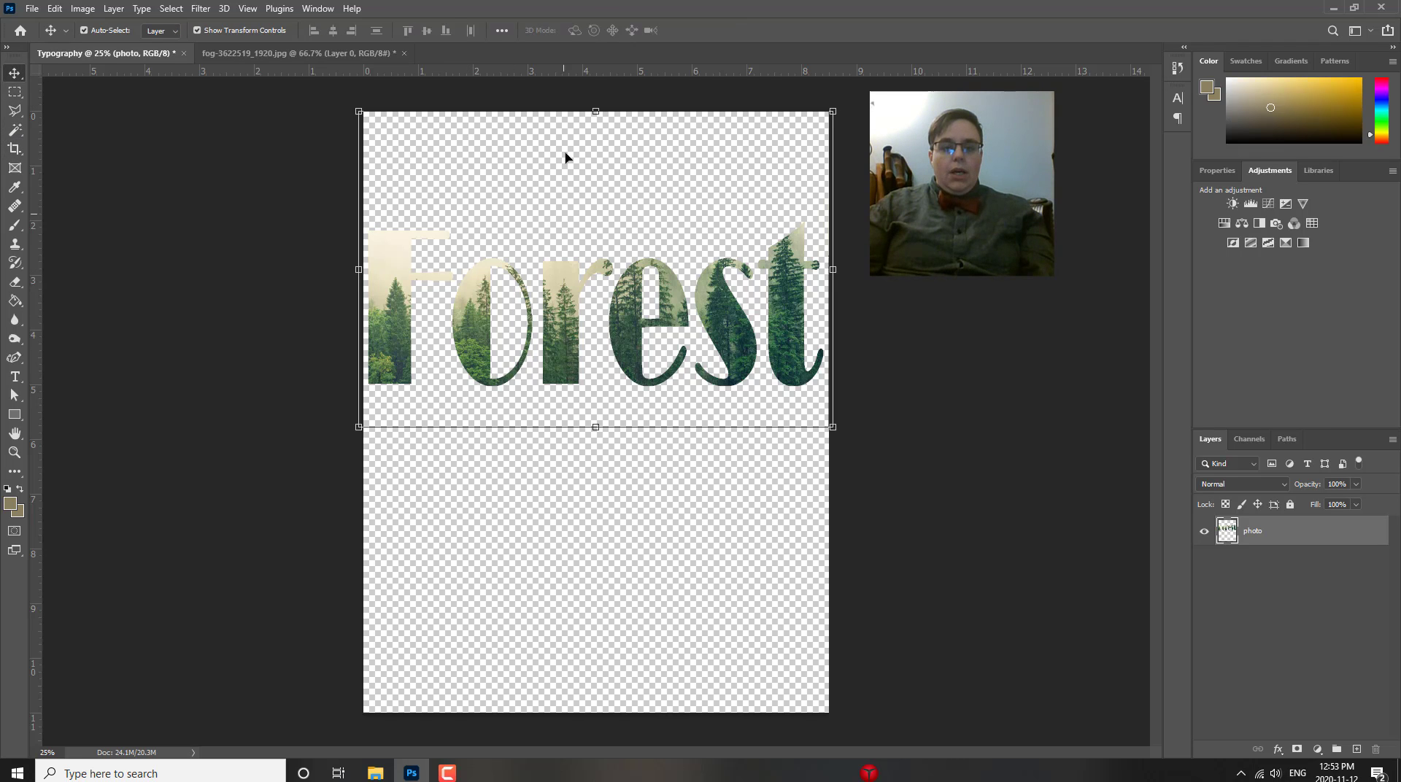
pyautogui.click(54, 9)
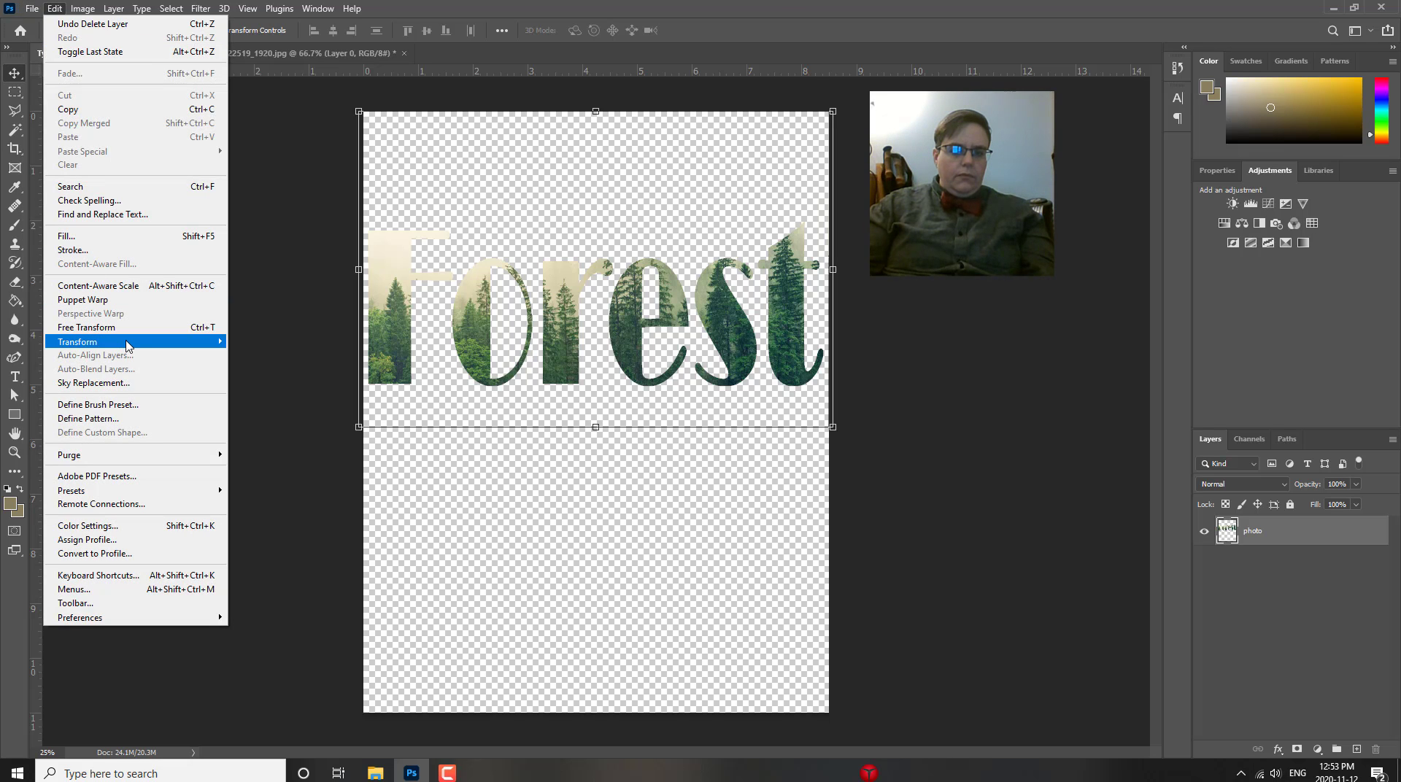
pyautogui.click(186, 328)
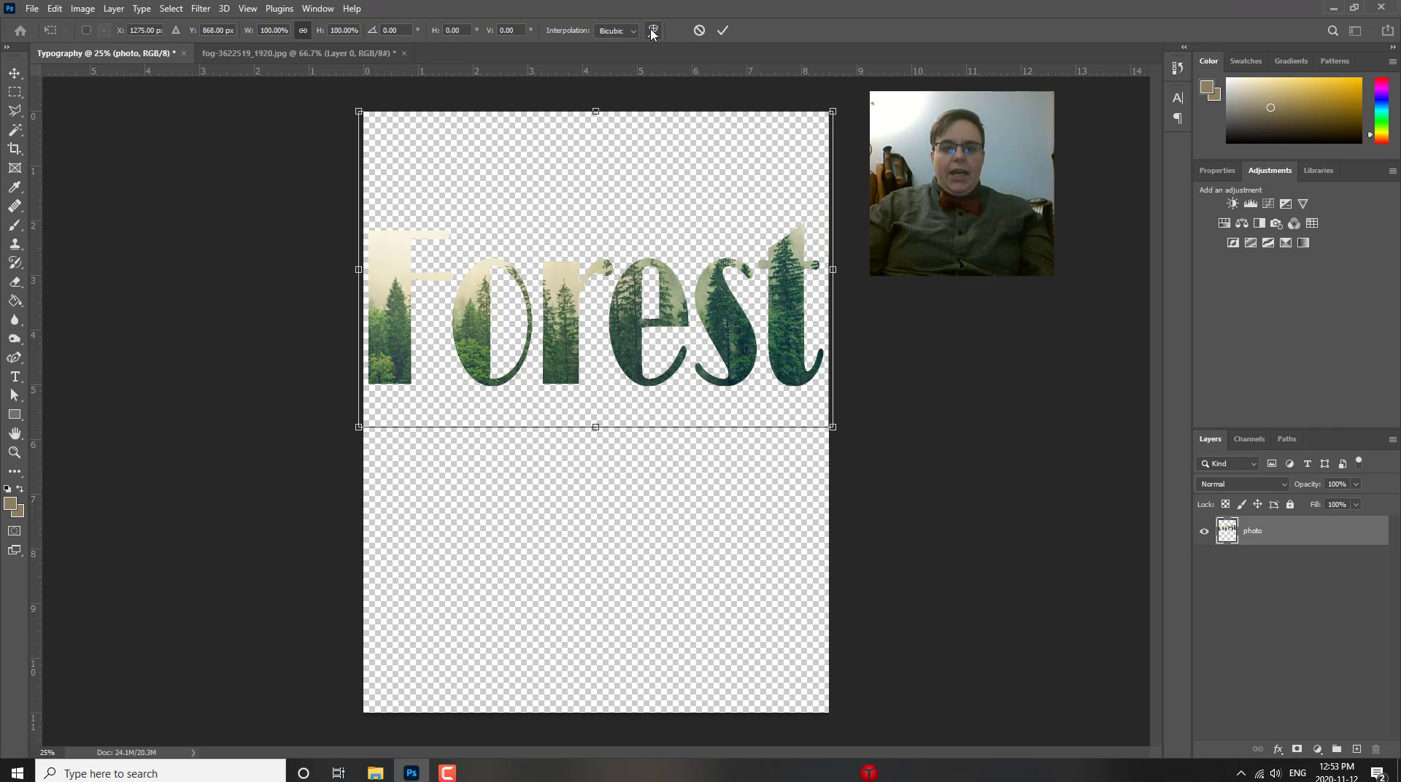
pyautogui.click(653, 31)
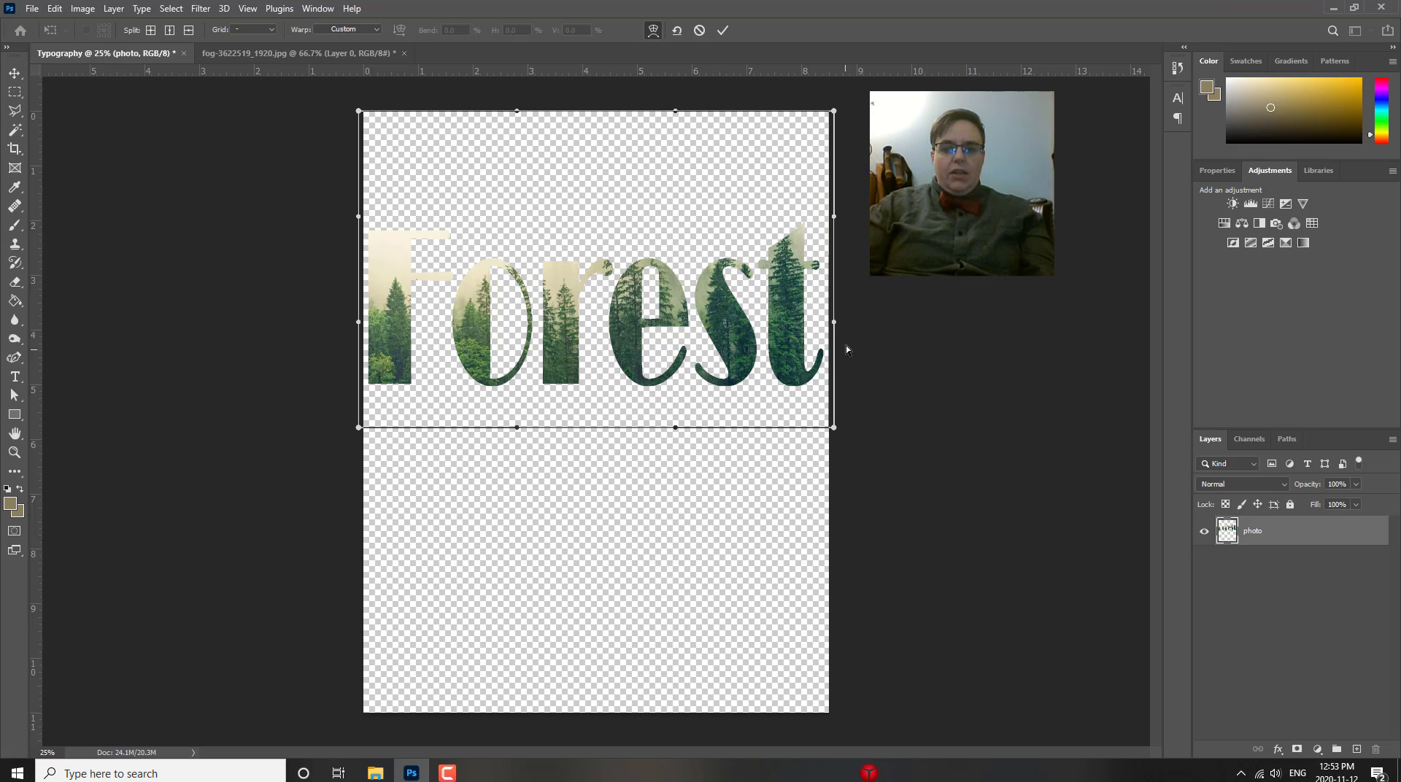
pyautogui.moveTo(836, 331)
pyautogui.mouseDown()
pyautogui.moveTo(825, 343)
pyautogui.moveTo(759, 292)
pyautogui.moveTo(527, 233)
pyautogui.moveTo(939, 327)
pyautogui.moveTo(1035, 519)
pyautogui.moveTo(719, 313)
pyautogui.moveTo(818, 334)
pyautogui.mouseUp()
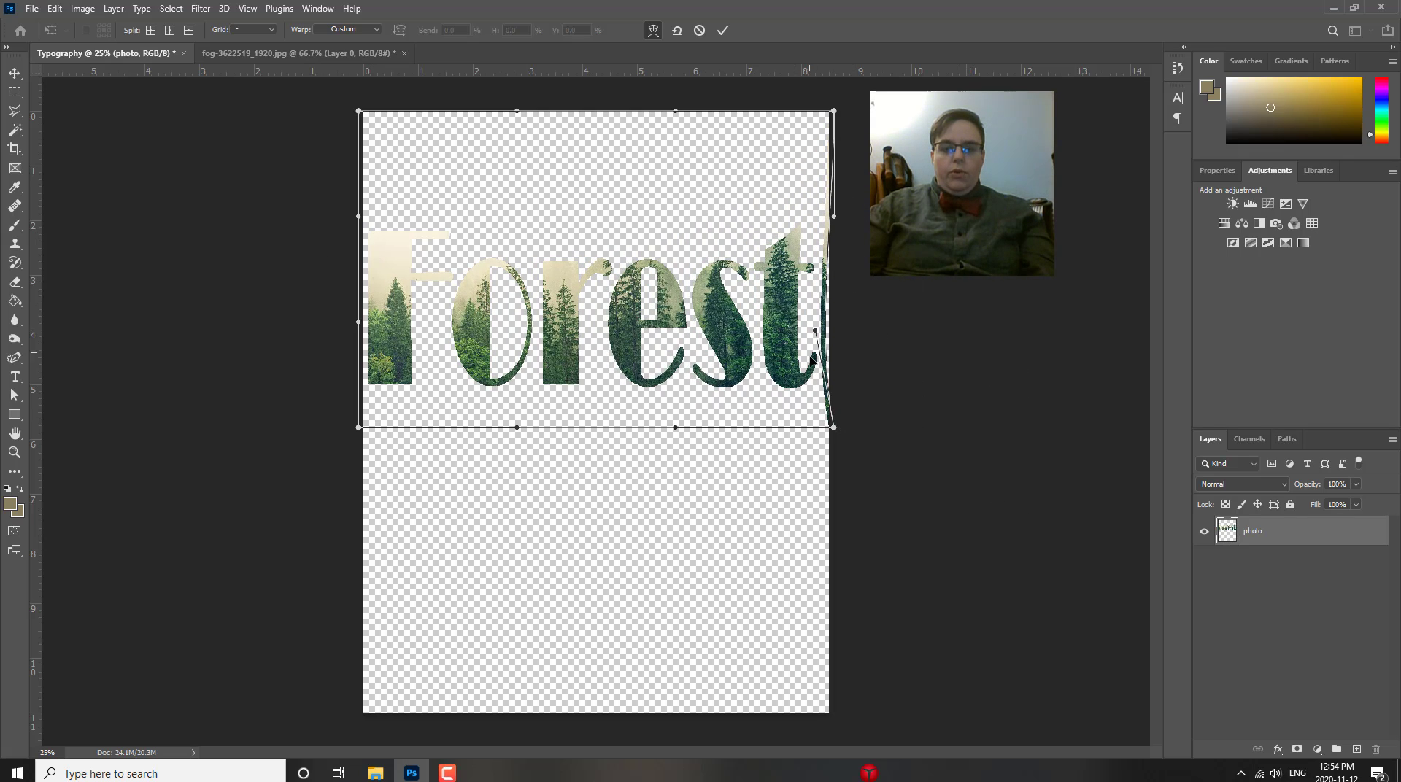
pyautogui.click(723, 32)
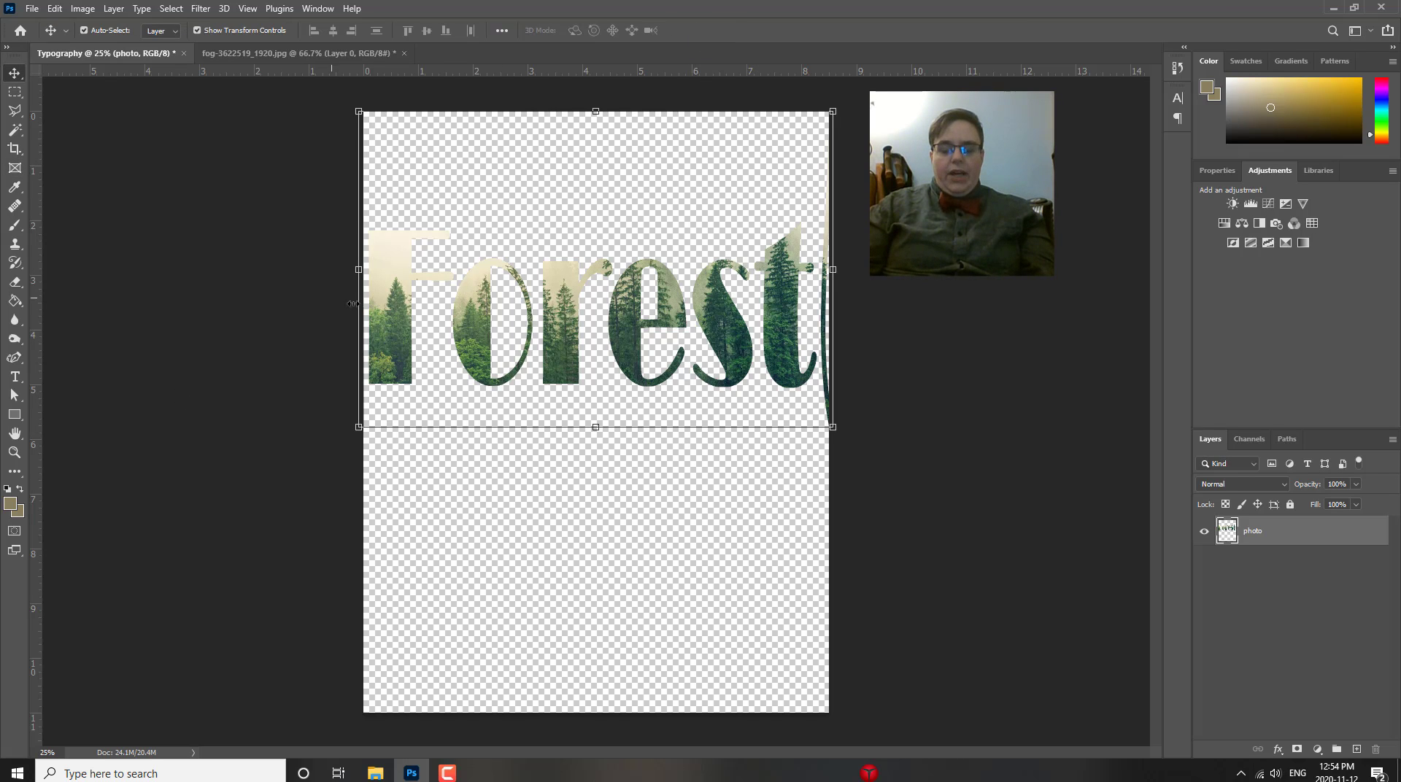
pyautogui.moveTo(393, 286); pyautogui.dragTo(382, 428)
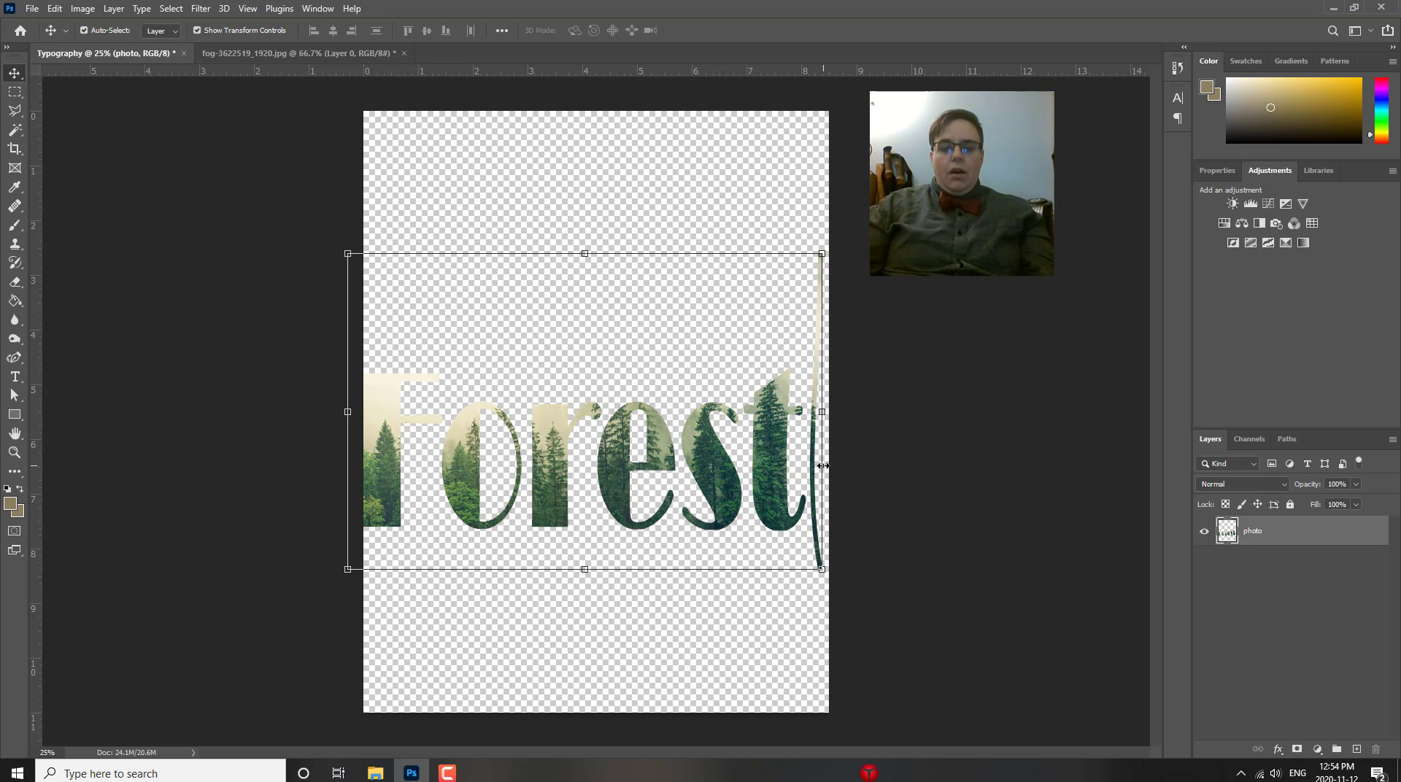